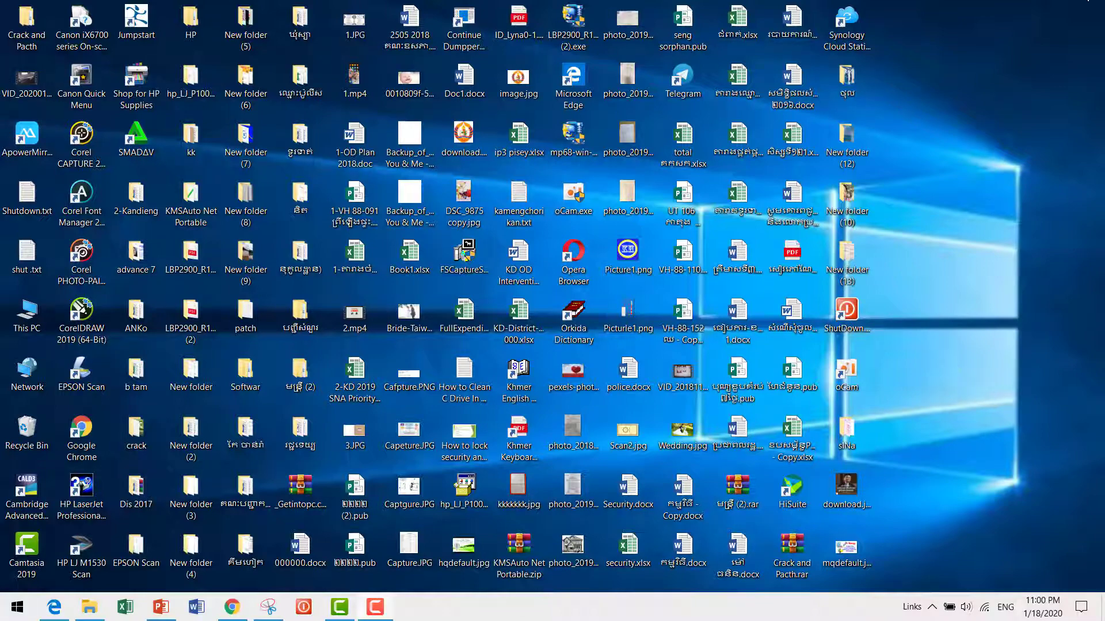
{"action": "right_click", "coordinate": [920, 251]}
{"action": "left_click", "coordinate": [967, 311]}
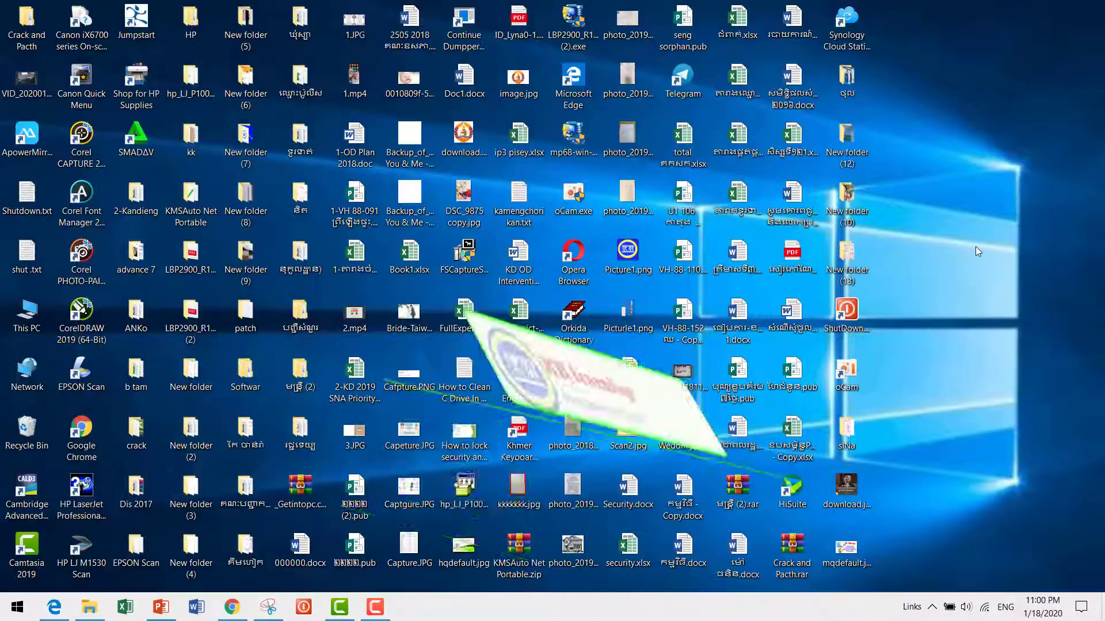
{"action": "right_click", "coordinate": [975, 246]}
{"action": "left_click", "coordinate": [976, 311]}
{"action": "right_click", "coordinate": [982, 283]}
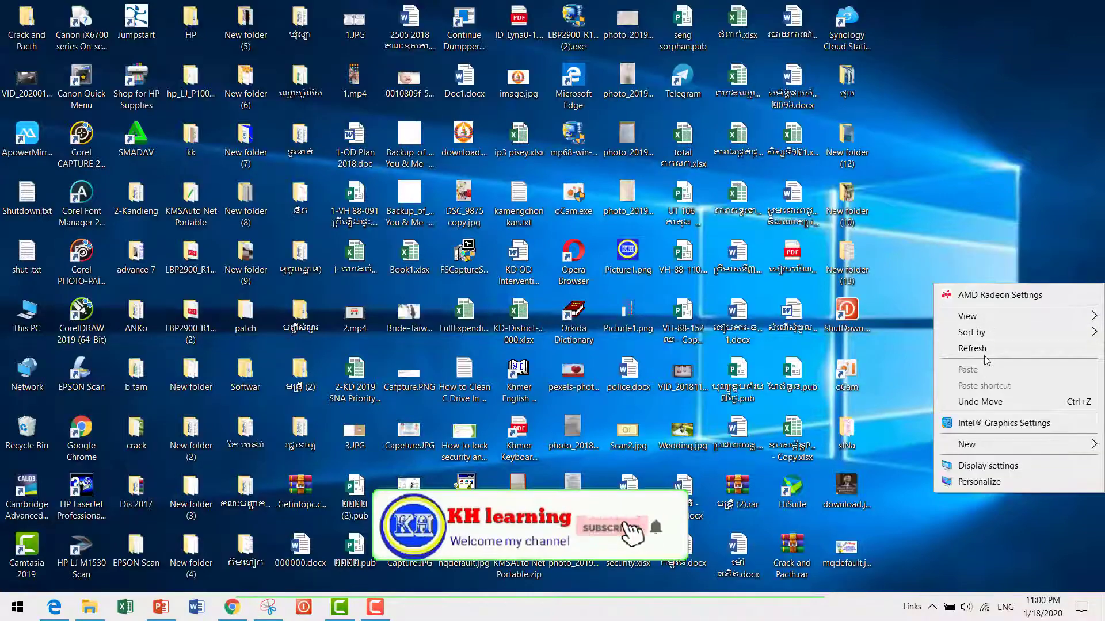
{"action": "left_click", "coordinate": [978, 348]}
{"action": "right_click", "coordinate": [986, 309]}
{"action": "left_click", "coordinate": [1000, 371]}
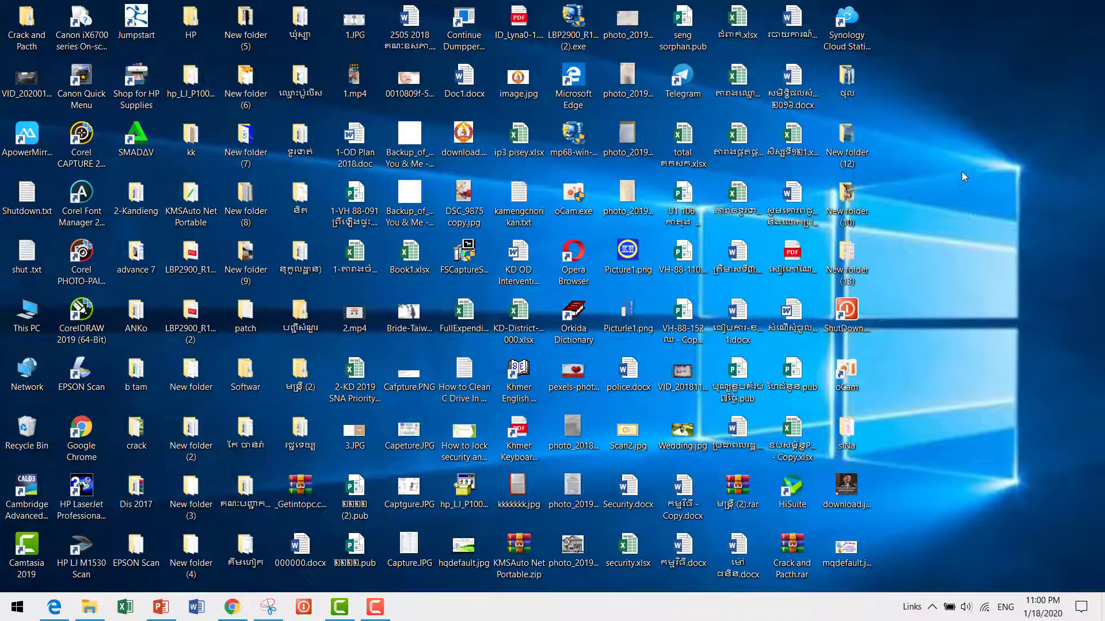
{"action": "right_click", "coordinate": [908, 221]}
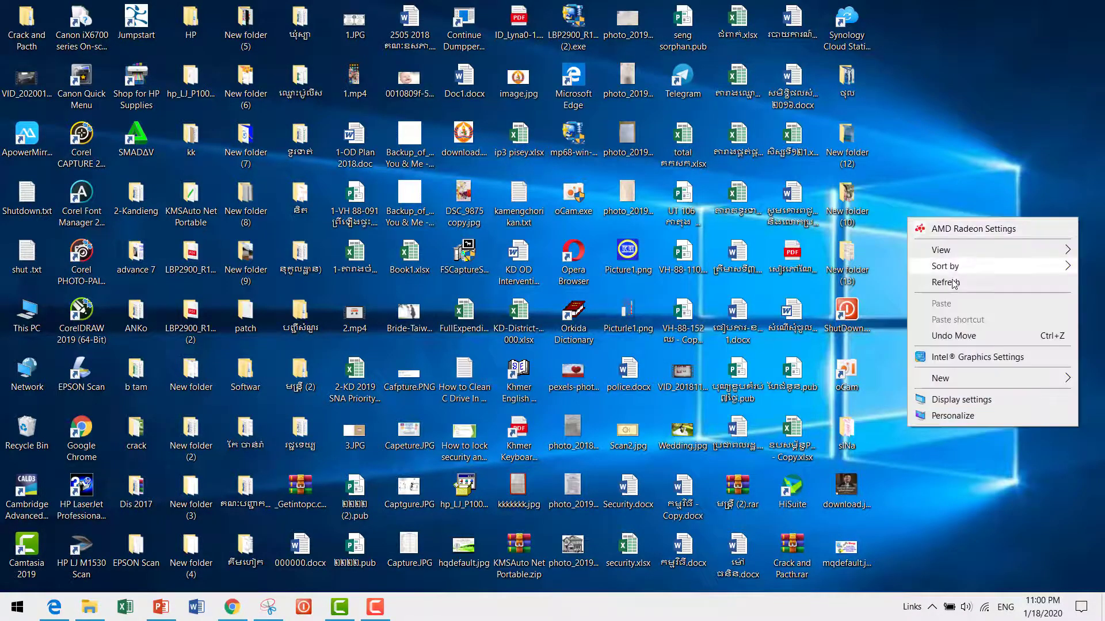
{"action": "left_click", "coordinate": [955, 282]}
{"action": "right_click", "coordinate": [978, 201]}
{"action": "left_click", "coordinate": [998, 270]}
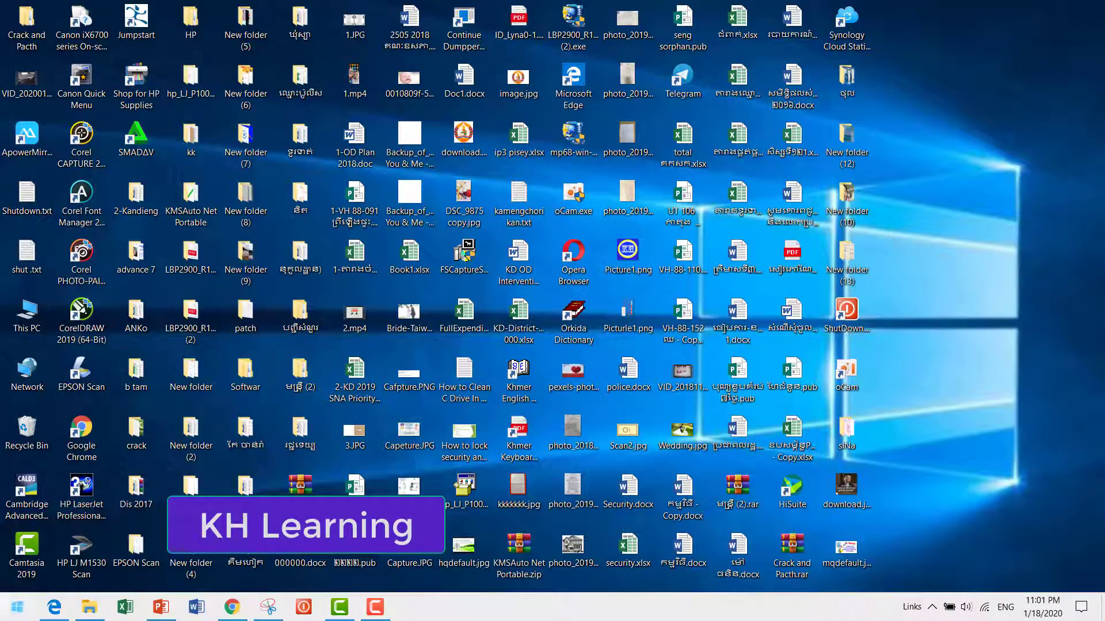
Switch to Chrome to view the KH Learning YouTube channel page, and minimize the browser.
{"action": "left_click", "coordinate": [233, 611]}
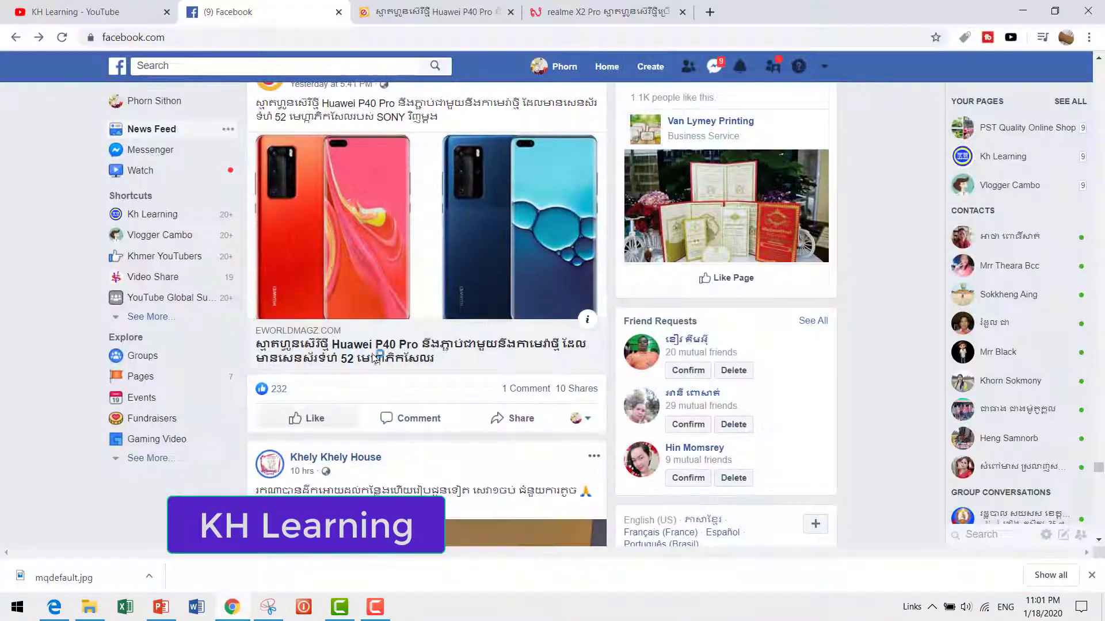
{"action": "left_click", "coordinate": [92, 11]}
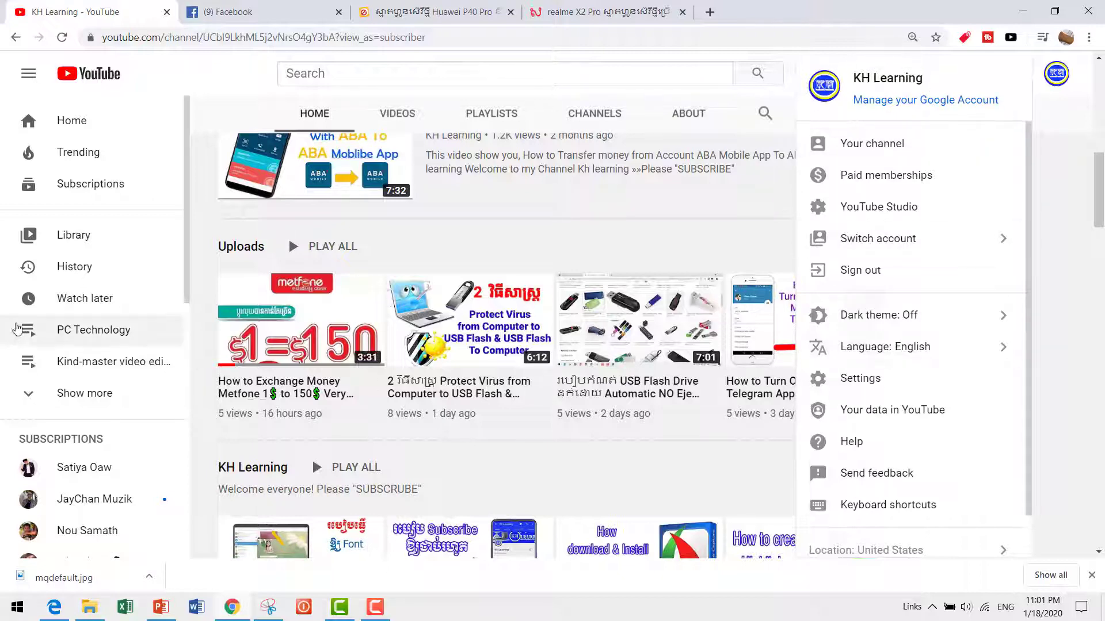
{"action": "left_click", "coordinate": [1023, 11]}
{"action": "right_click", "coordinate": [939, 199]}
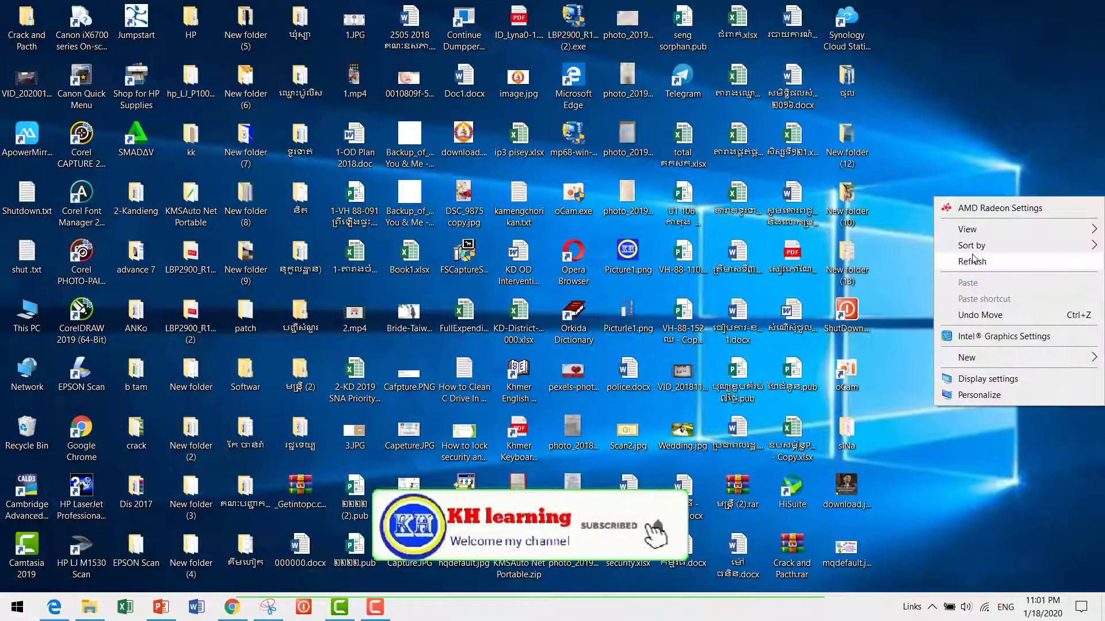
{"action": "left_click", "coordinate": [973, 260]}
{"action": "right_click", "coordinate": [972, 250]}
{"action": "left_click", "coordinate": [997, 315]}
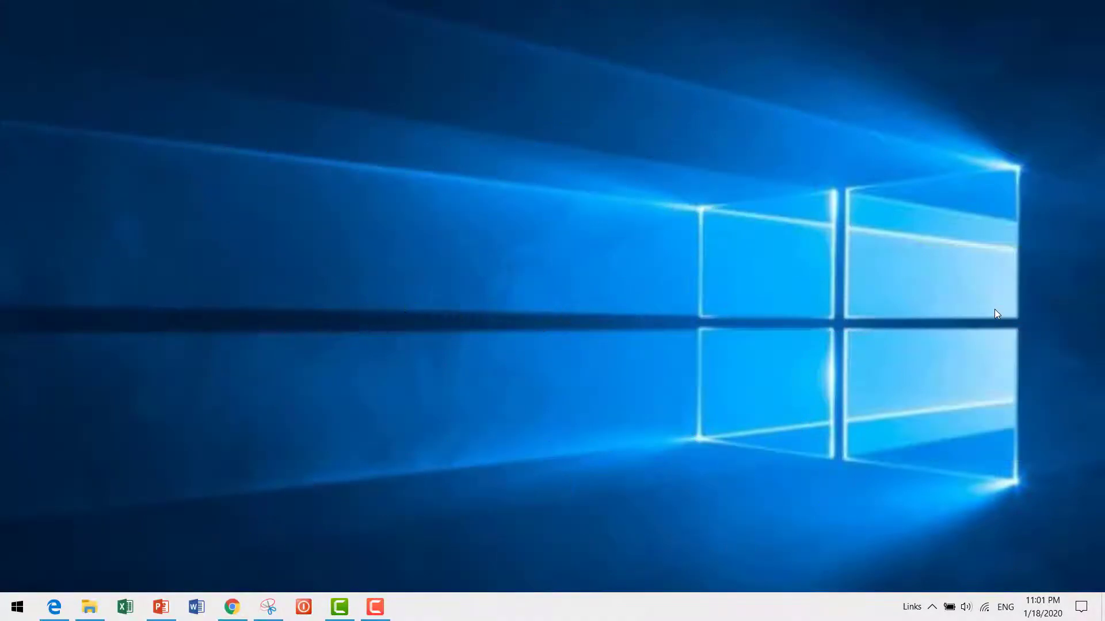
{"action": "right_click", "coordinate": [973, 309]}
{"action": "left_click", "coordinate": [973, 374]}
{"action": "right_click", "coordinate": [981, 301]}
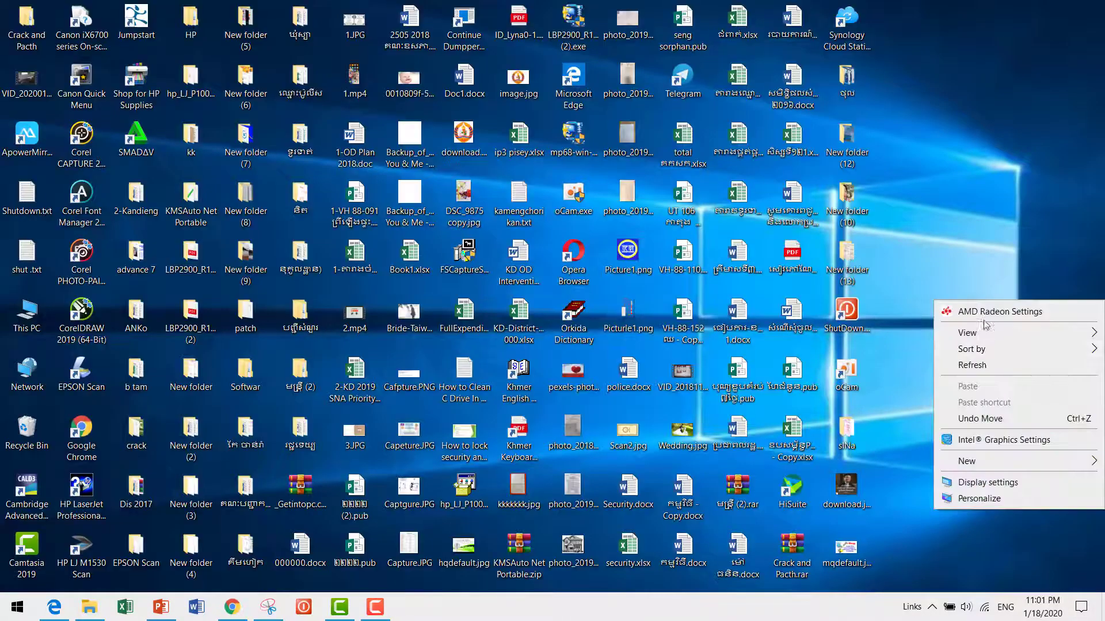
{"action": "left_click", "coordinate": [983, 369]}
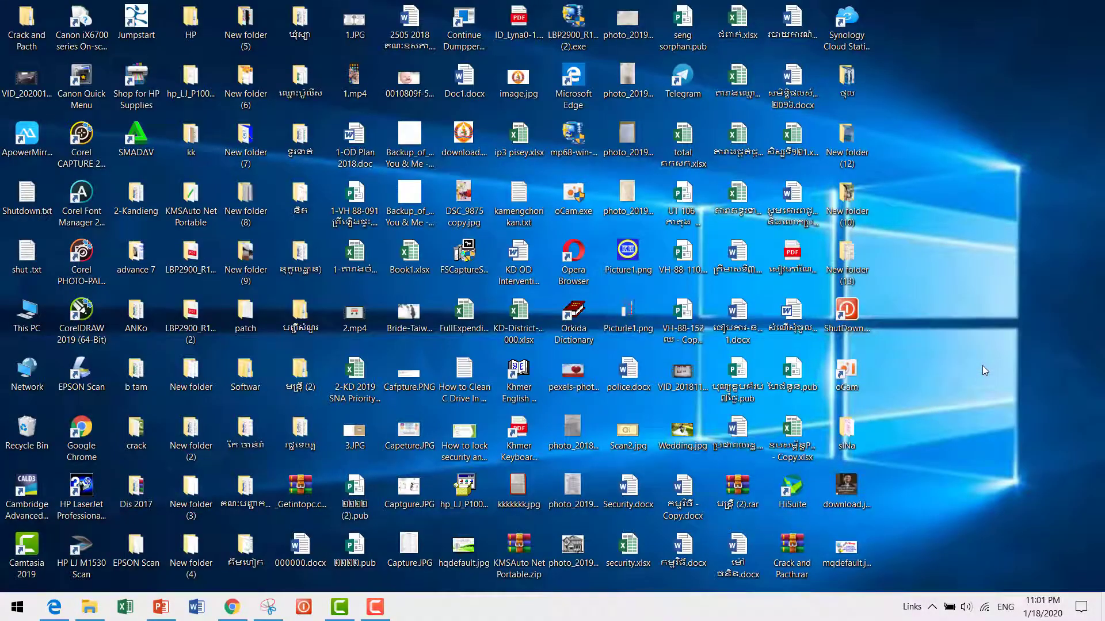
{"action": "right_click", "coordinate": [1003, 290]}
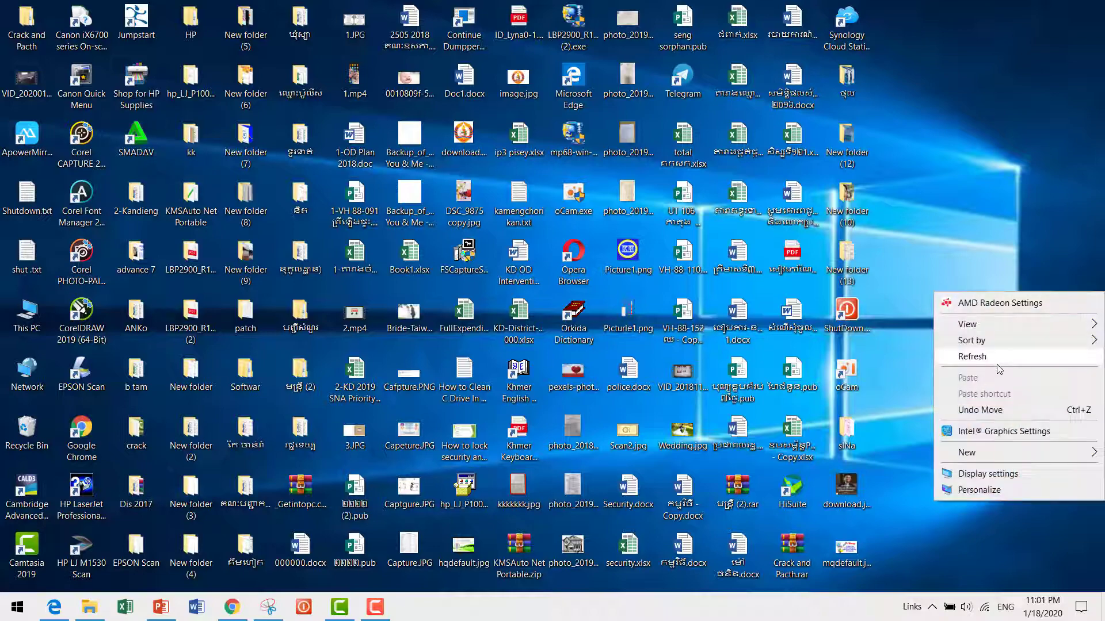
{"action": "left_click", "coordinate": [1000, 358]}
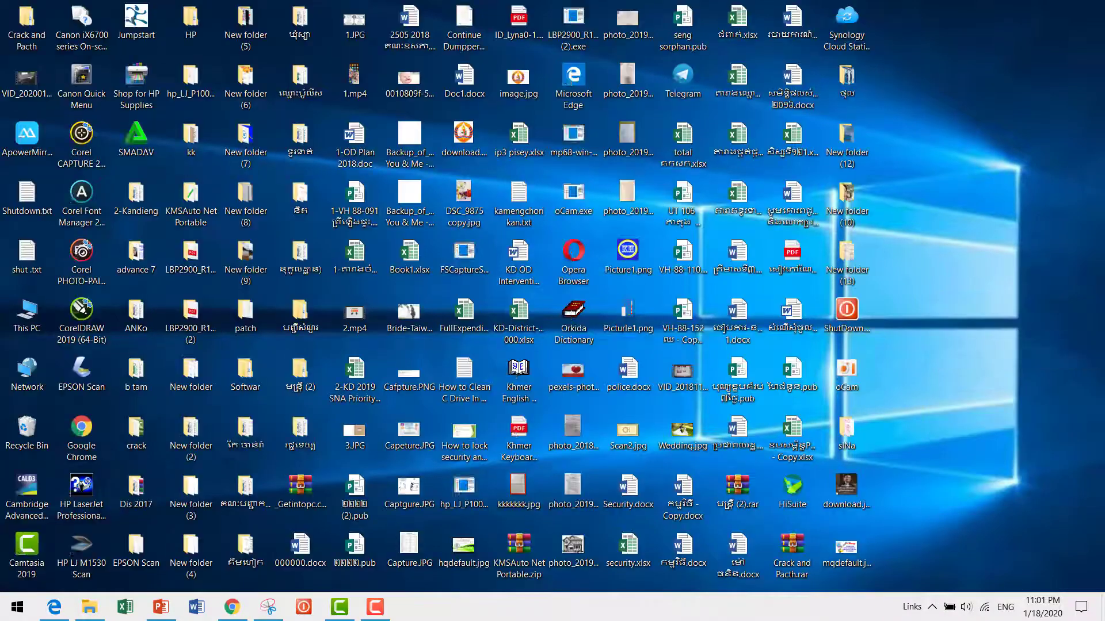
Open Control Panel and go to its User Accounts page.
{"action": "left_click", "coordinate": [9, 616]}
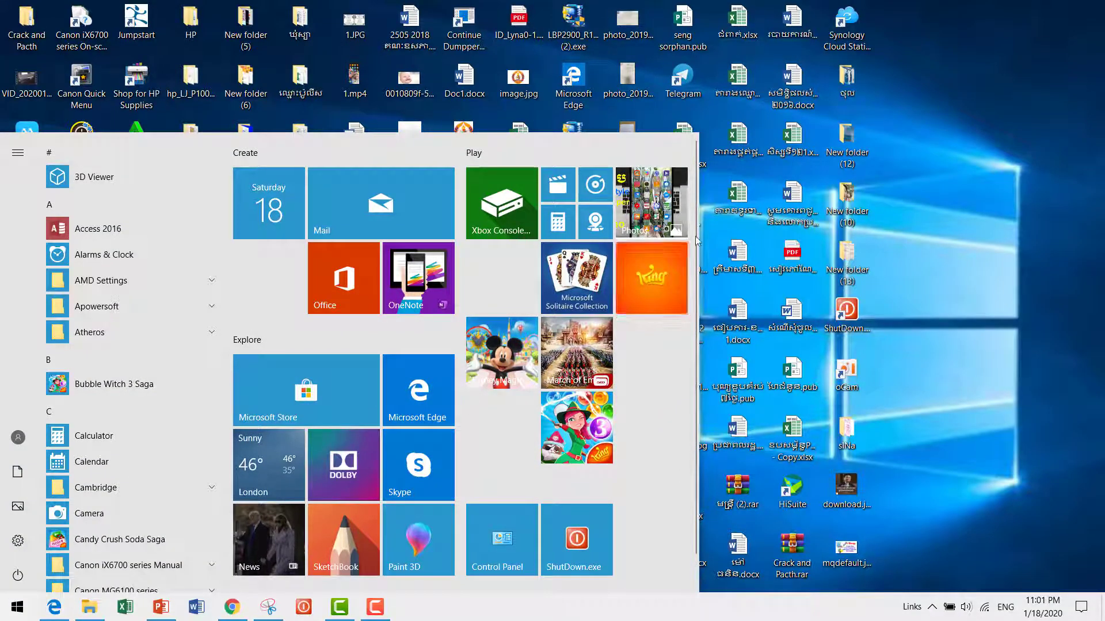
{"action": "scroll", "coordinate": [695, 236], "scroll_direction": "down", "scroll_amount": 1}
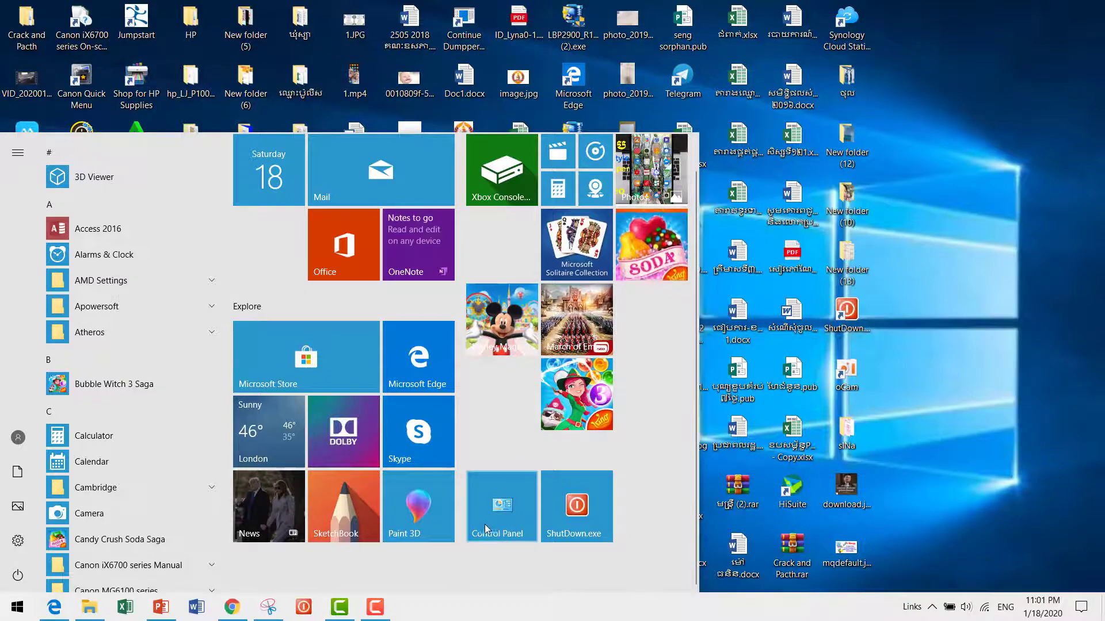
{"action": "left_click", "coordinate": [506, 499]}
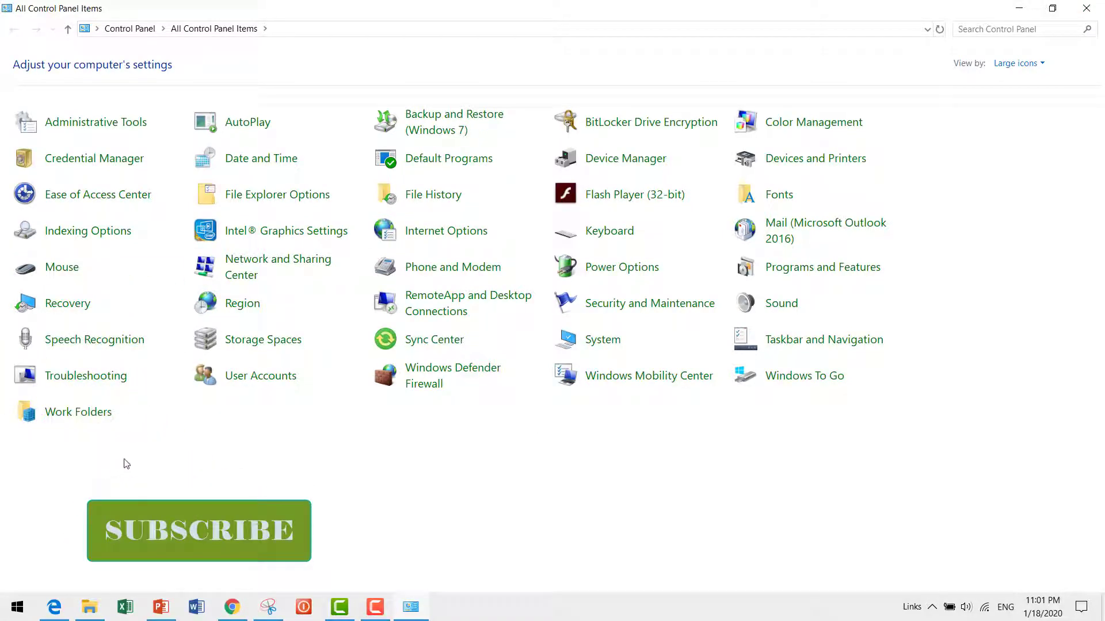
{"action": "left_click", "coordinate": [242, 382]}
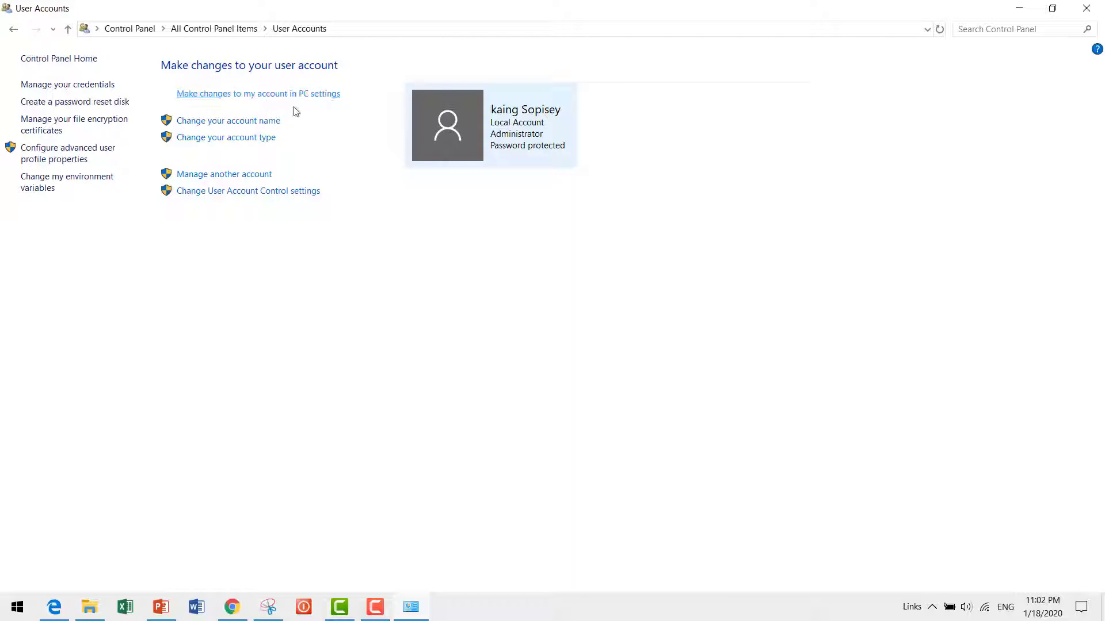
Open the account's PC settings and expand the Password entry under Sign-in options.
{"action": "left_click", "coordinate": [282, 95]}
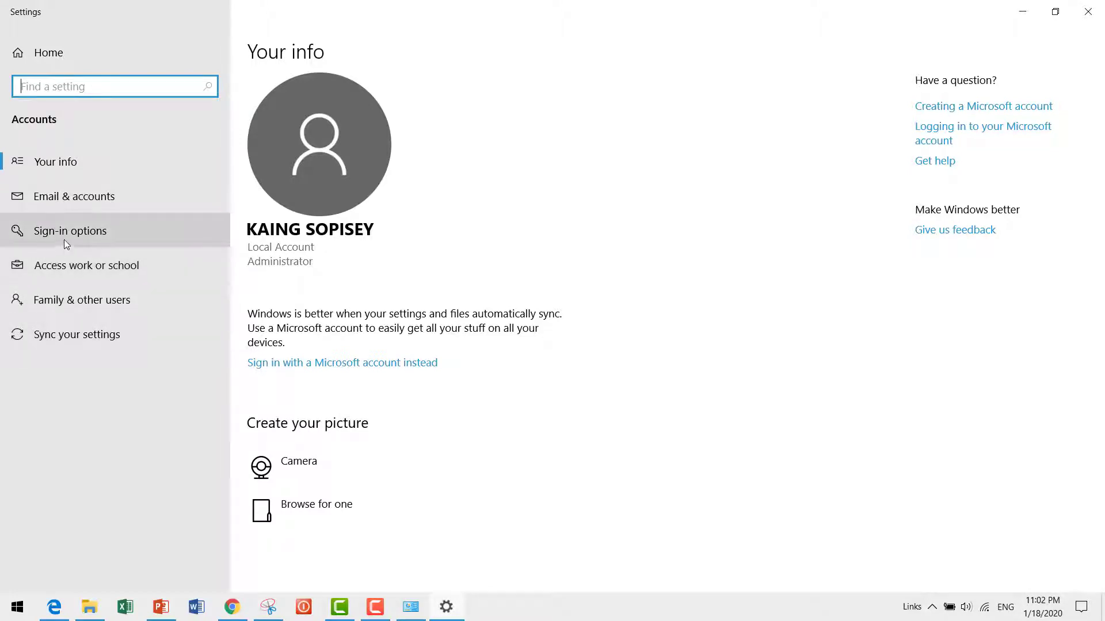
{"action": "left_click", "coordinate": [104, 232]}
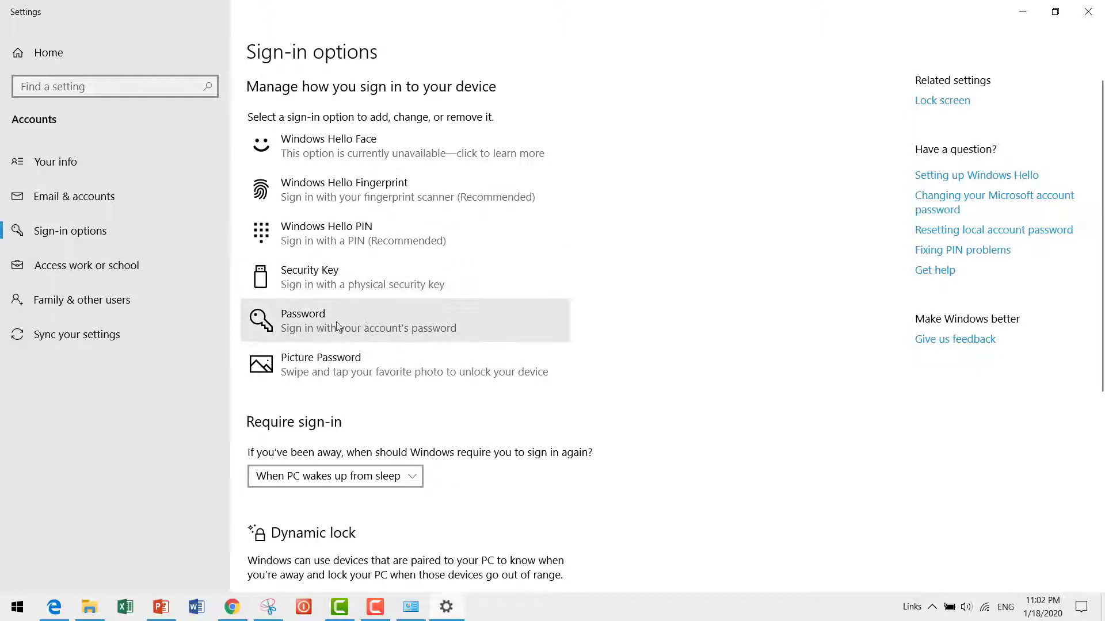
{"action": "left_click", "coordinate": [356, 320]}
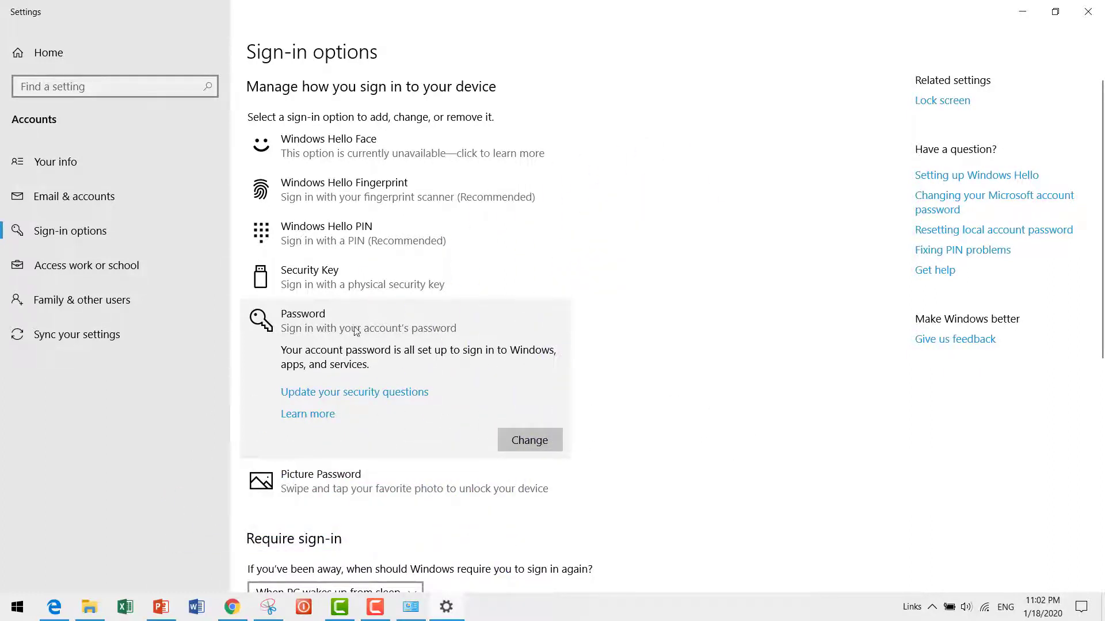
Start changing the account password and verify it by entering the current password.
{"action": "left_click", "coordinate": [535, 442]}
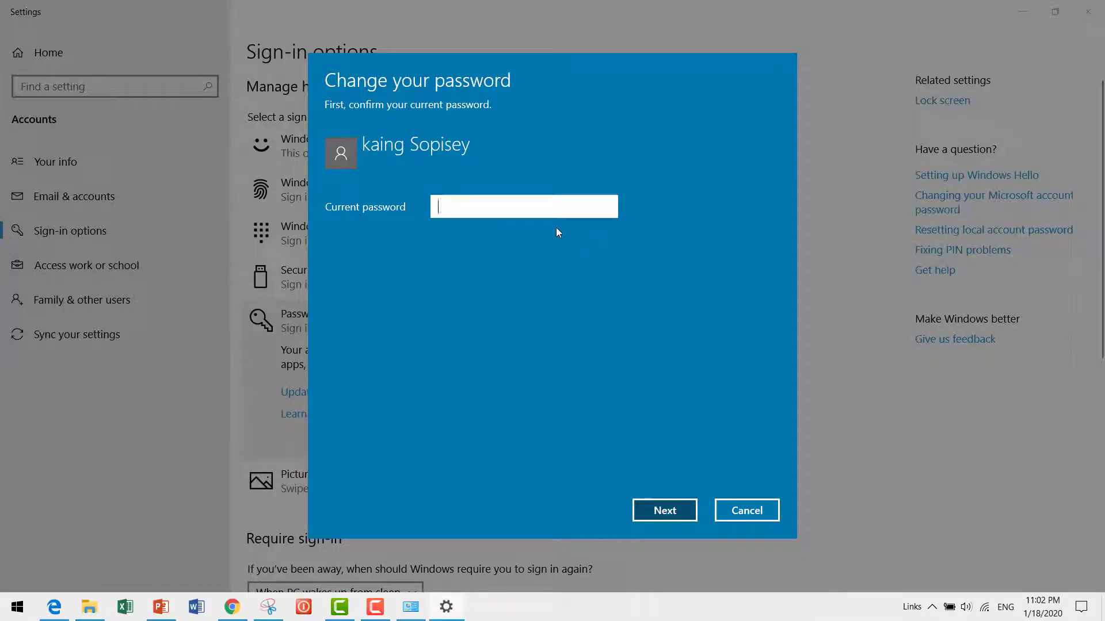
{"action": "type", "text": "••••••••••"}
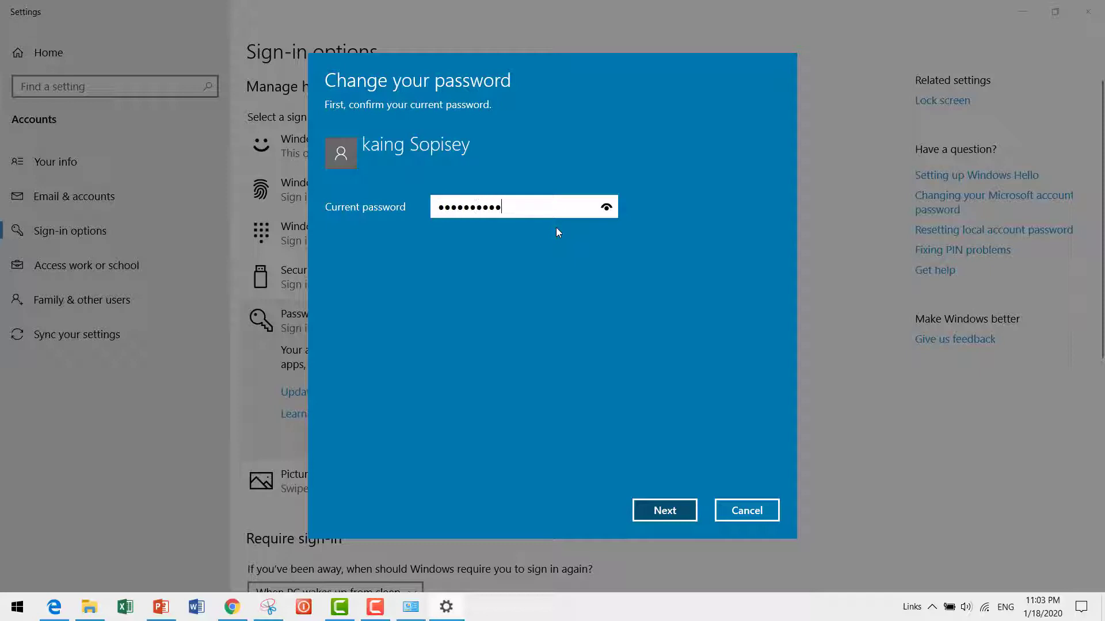
{"action": "left_click", "coordinate": [672, 516]}
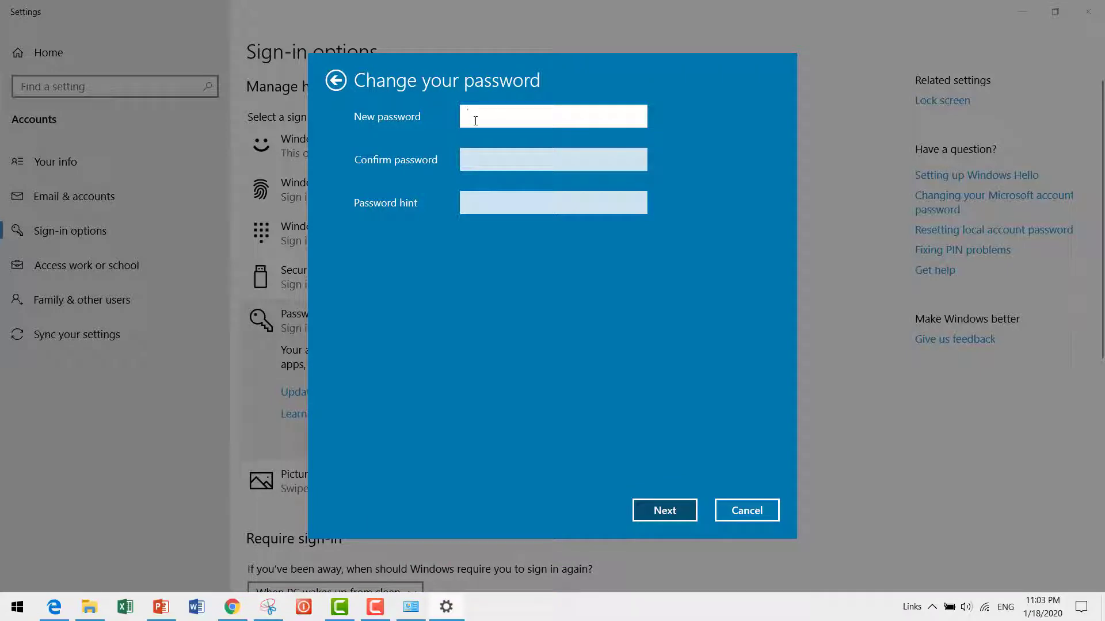
Enter the new account password and repeat it in the confirmation field, clearing any mistyped entry.
{"action": "type", "text": "••"}
{"action": "left_click", "coordinate": [538, 154]}
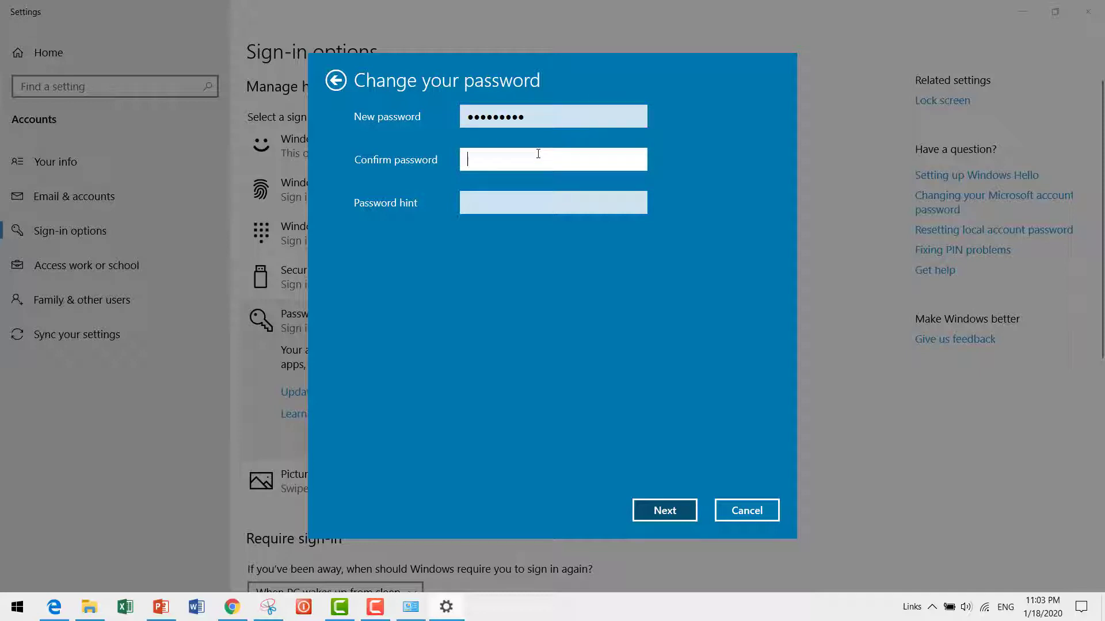
{"action": "type", "text": "•"}
{"action": "key", "text": "BackSpace"}
{"action": "key", "text": "BackSpace"}
{"action": "key", "text": "BackSpace"}
{"action": "key", "text": "BackSpace"}
{"action": "key", "text": "BackSpace"}
{"action": "key", "text": "BackSpace"}
{"action": "key", "text": "BackSpace"}
{"action": "key", "text": "BackSpace"}
{"action": "type", "text": "••"}
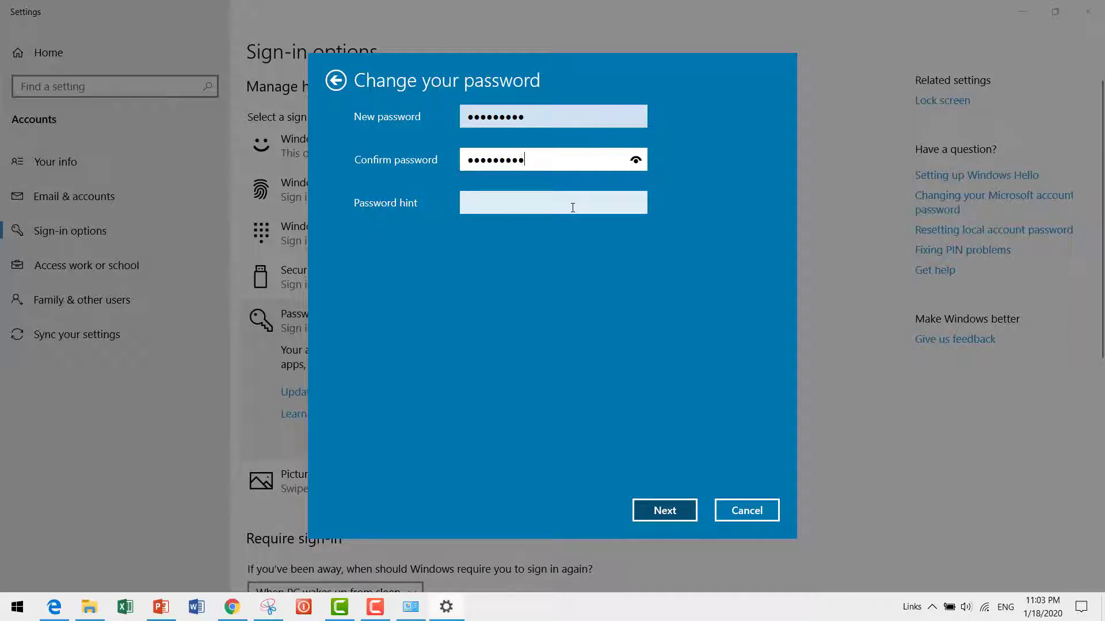
Fill in the password hint and finish the account password change.
{"action": "left_click", "coordinate": [572, 208]}
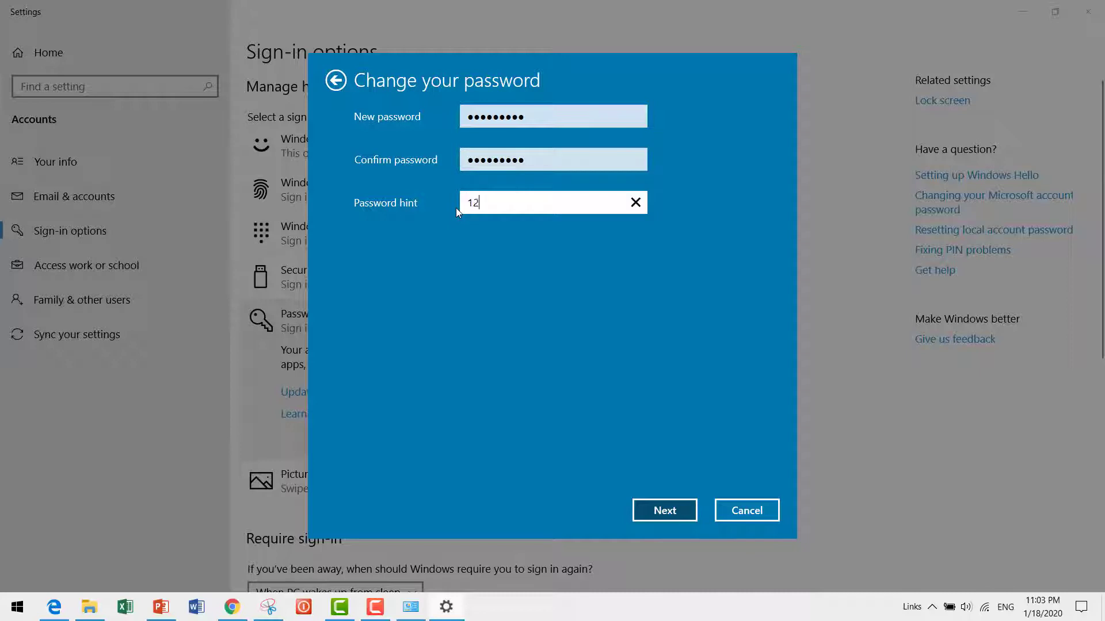
{"action": "type", "text": "4"}
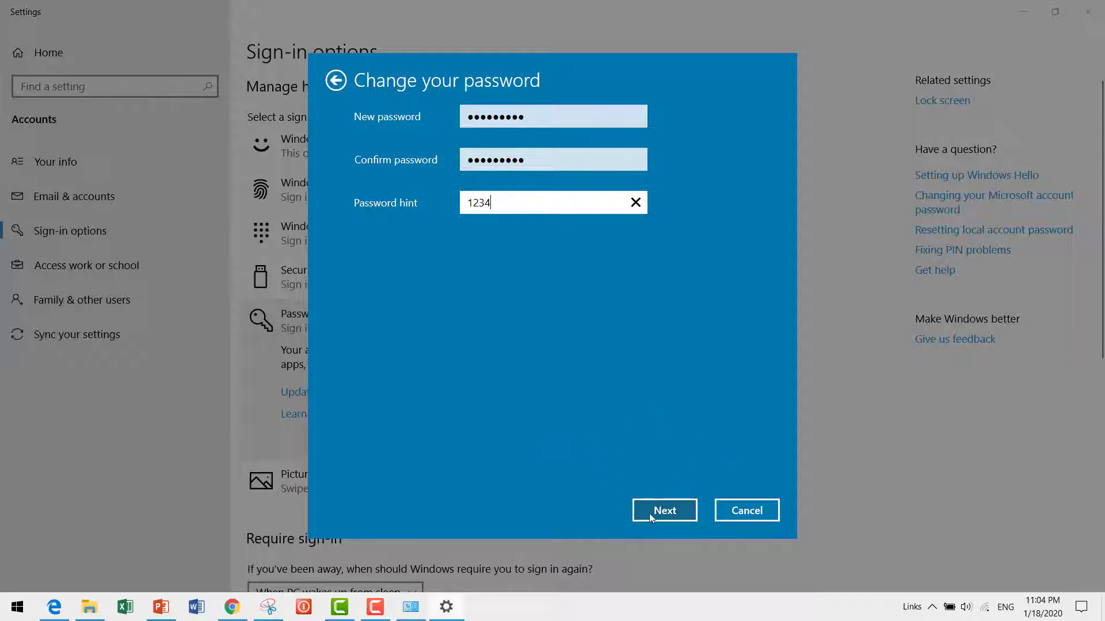
{"action": "left_click", "coordinate": [668, 509]}
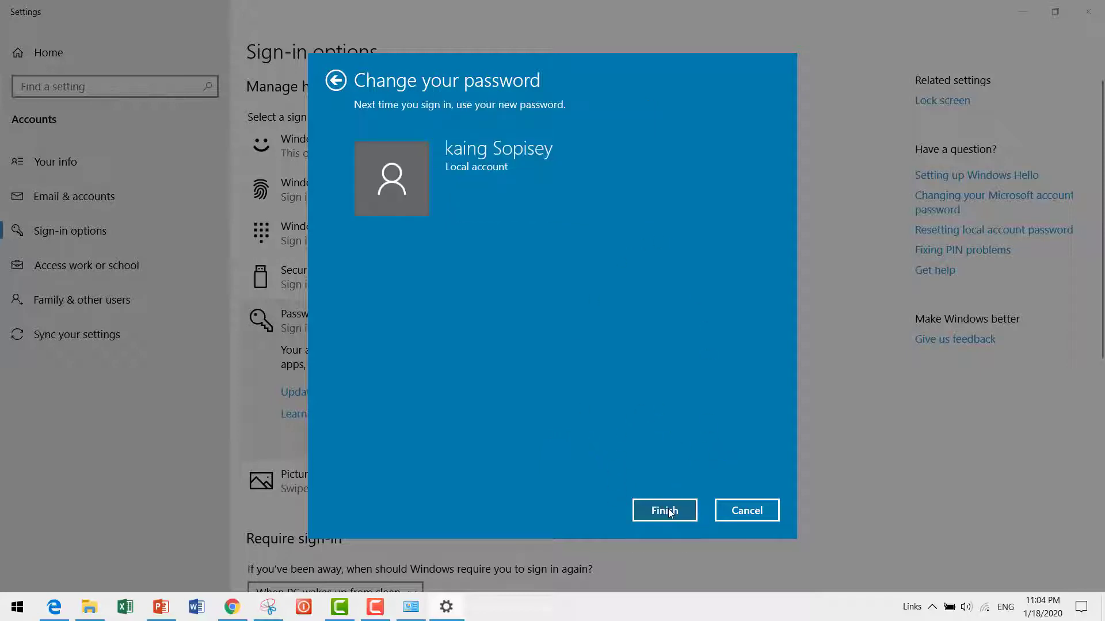
{"action": "left_click", "coordinate": [668, 509]}
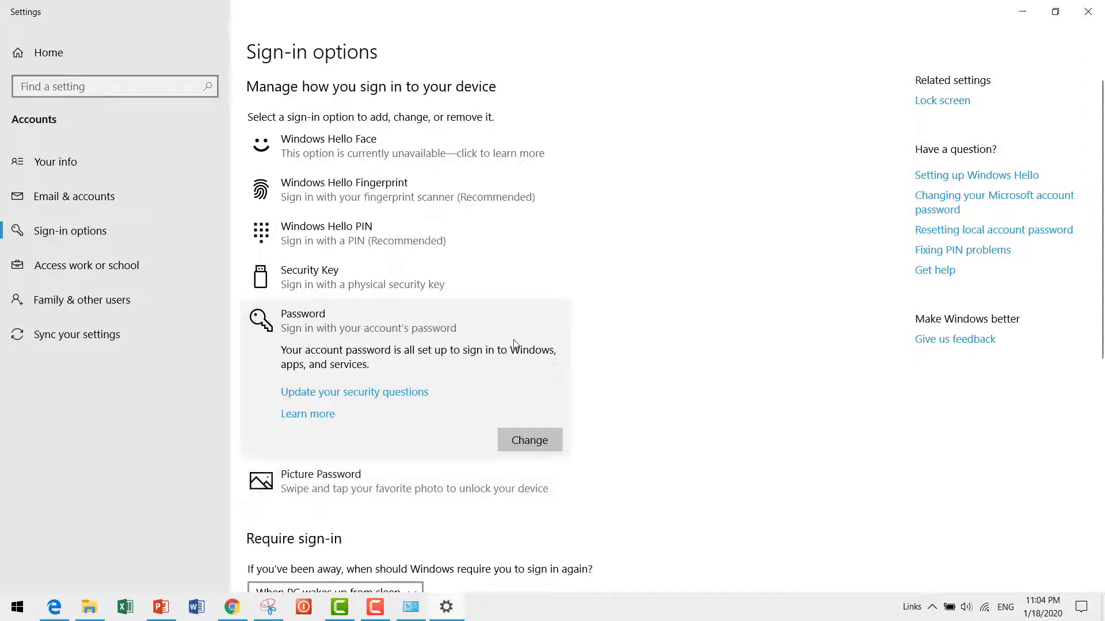
Close the Settings and User Accounts windows to return to the desktop.
{"action": "left_click", "coordinate": [1087, 11]}
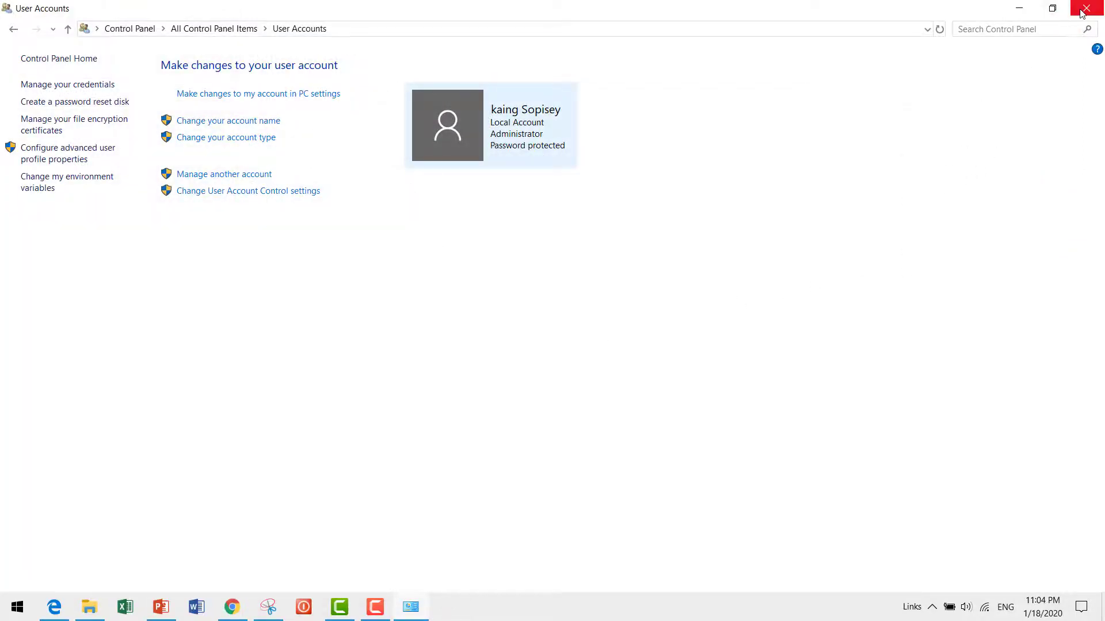
{"action": "left_click", "coordinate": [1085, 10]}
{"action": "right_click", "coordinate": [989, 192]}
{"action": "left_click", "coordinate": [991, 248]}
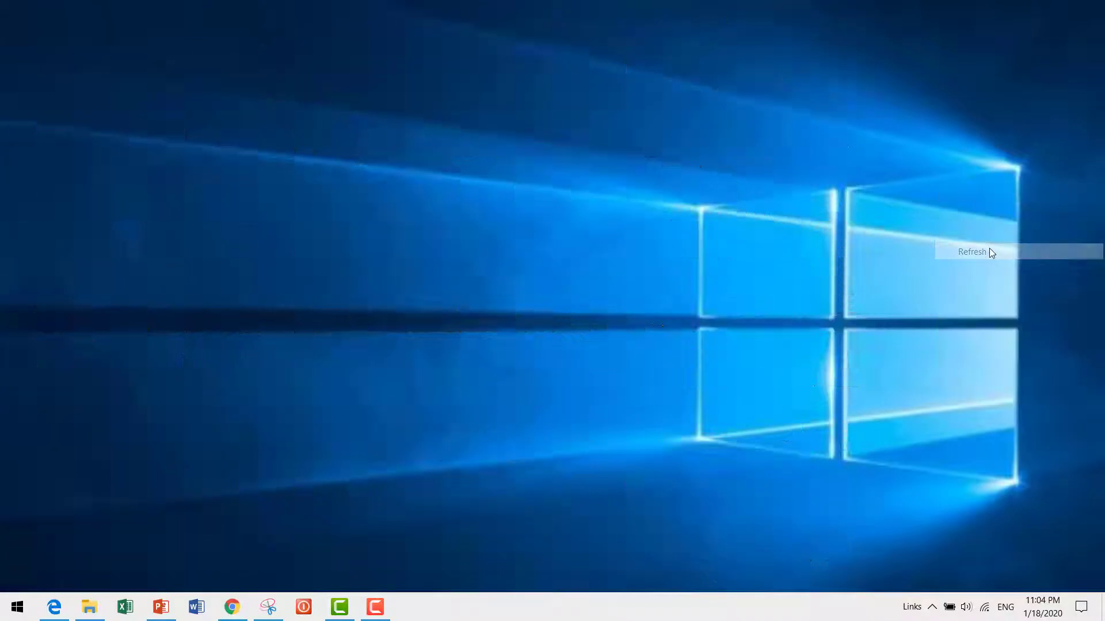
{"action": "right_click", "coordinate": [983, 247]}
{"action": "left_click", "coordinate": [981, 314]}
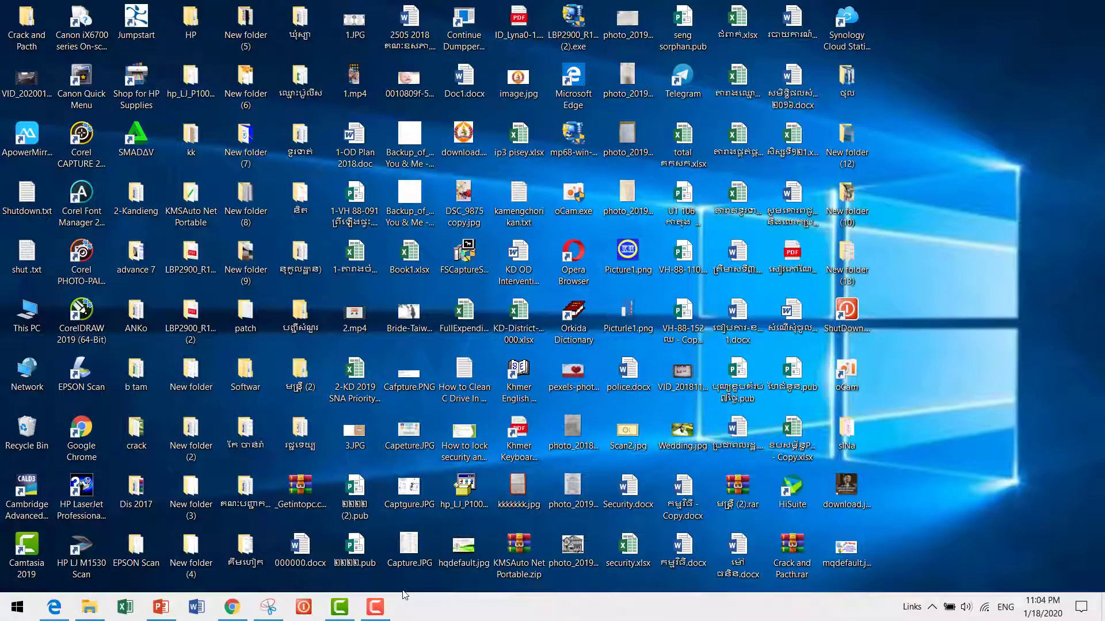
{"action": "right_click", "coordinate": [927, 325]}
{"action": "left_click", "coordinate": [954, 389]}
{"action": "right_click", "coordinate": [986, 236]}
{"action": "left_click", "coordinate": [981, 298]}
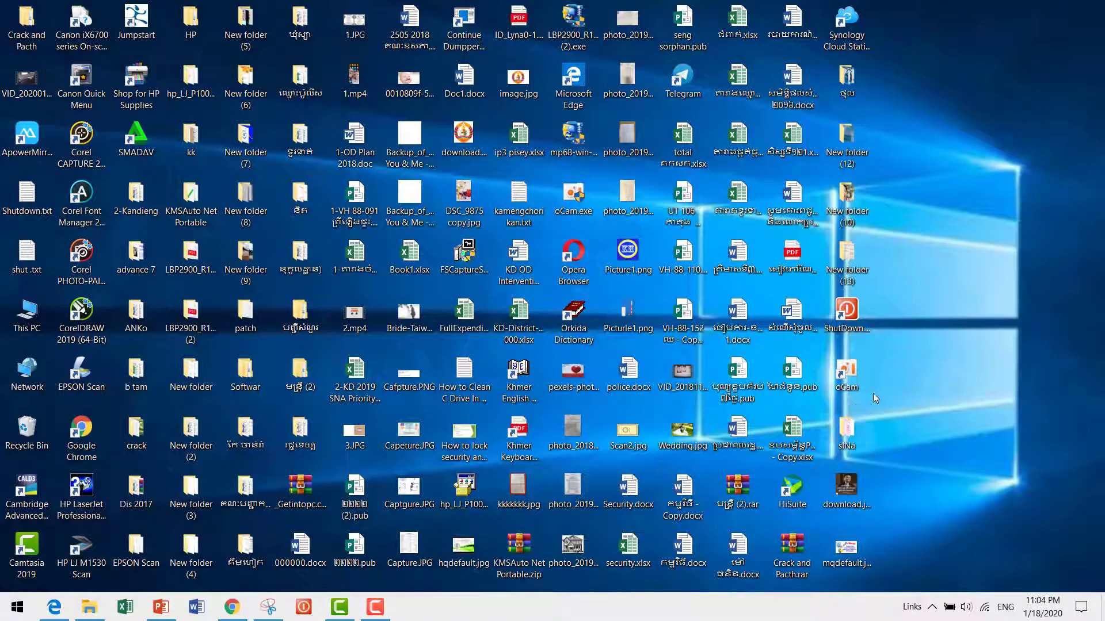
Switch to Chrome and view the Facebook news feed.
{"action": "left_click", "coordinate": [230, 607]}
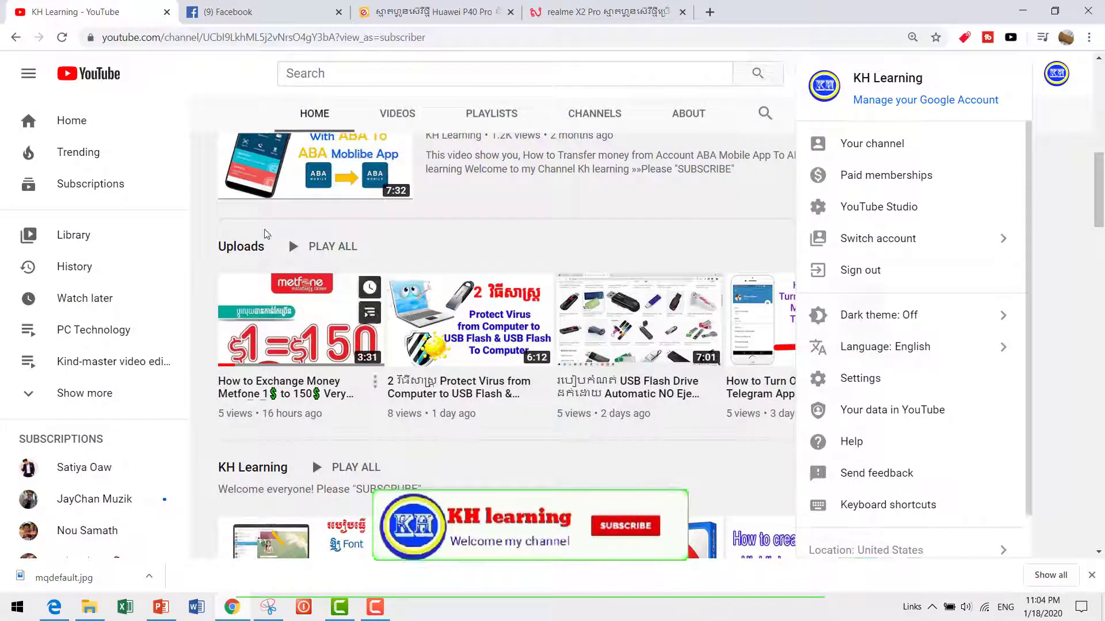
{"action": "left_click", "coordinate": [291, 6]}
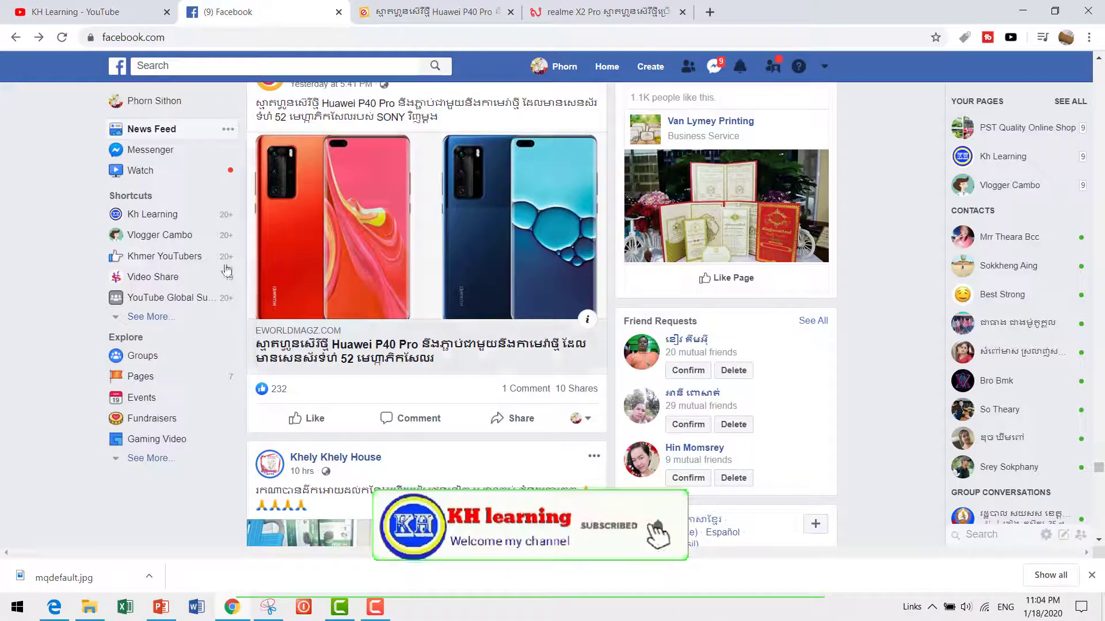
Open the Kh Learning page from the Facebook shortcuts and minimize the browser window.
{"action": "left_click", "coordinate": [150, 219]}
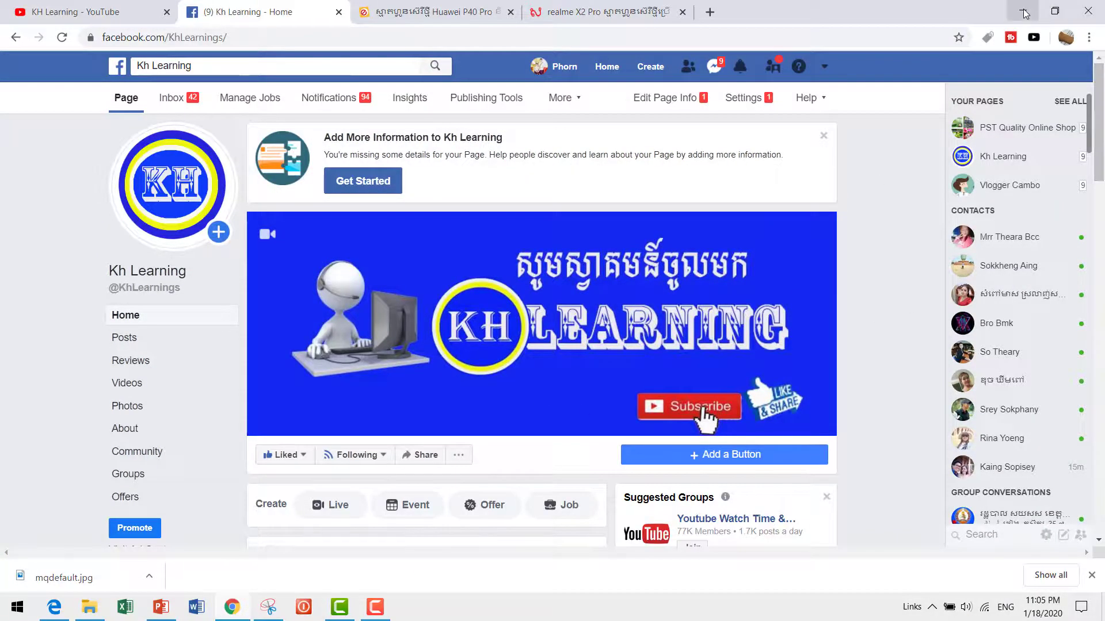
{"action": "left_click", "coordinate": [1024, 12]}
{"action": "right_click", "coordinate": [931, 245]}
{"action": "left_click", "coordinate": [971, 309]}
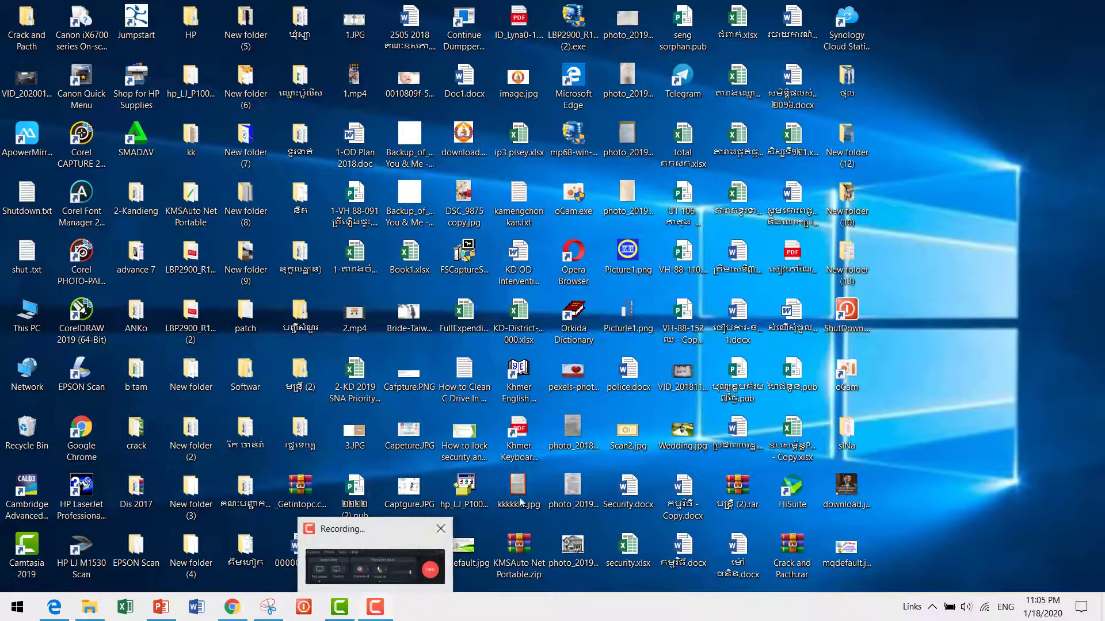
{"action": "right_click", "coordinate": [932, 320]}
{"action": "left_click", "coordinate": [968, 371]}
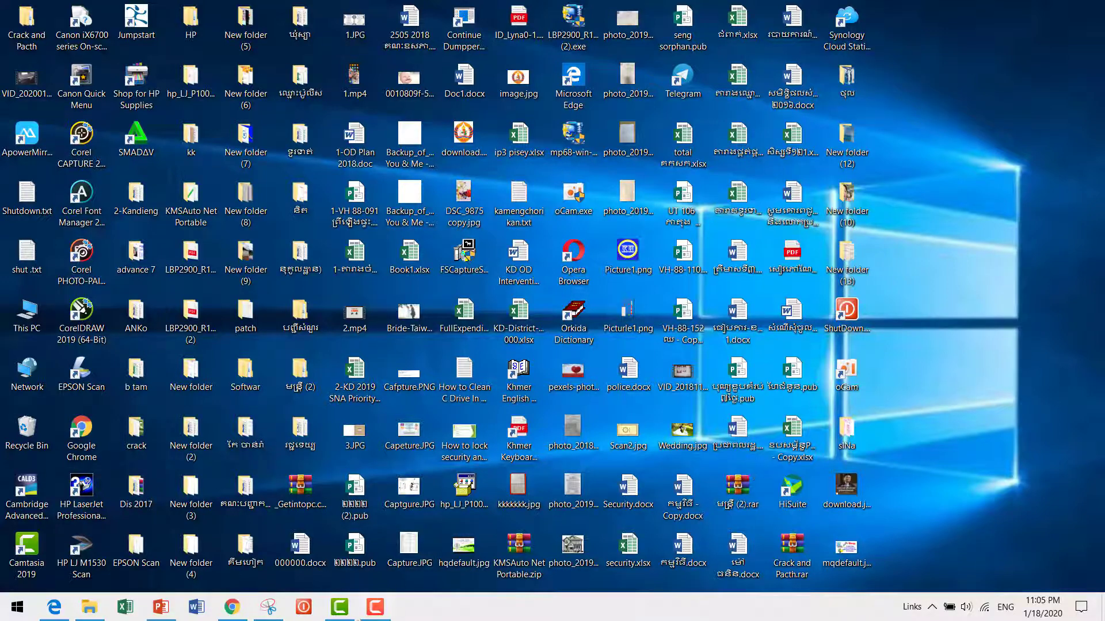
{"action": "mouse_move", "coordinate": [376, 613]}
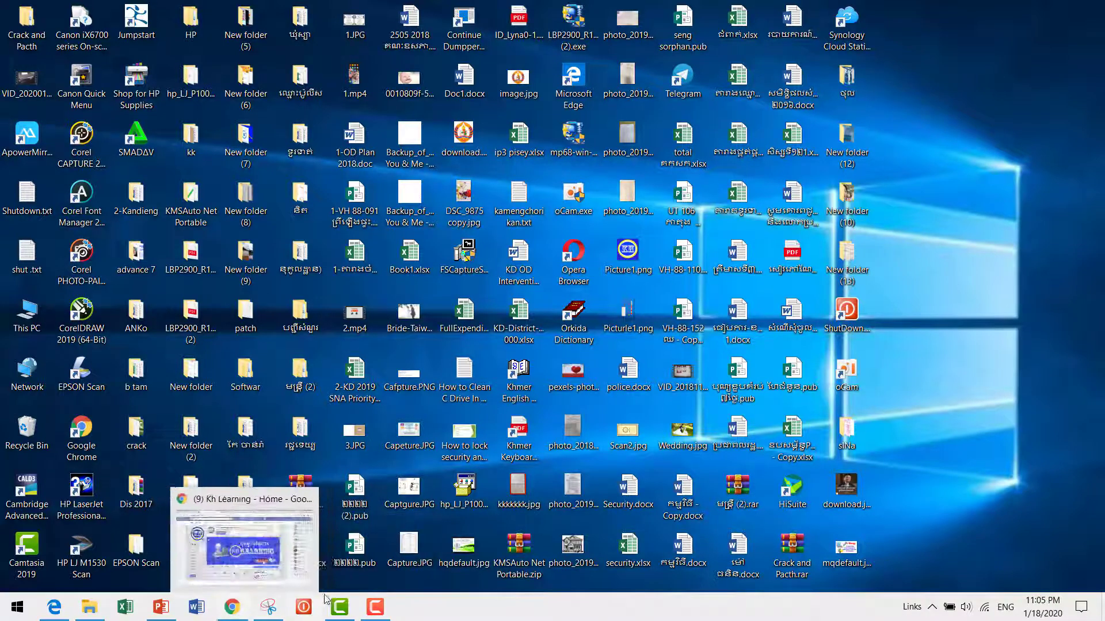
{"action": "right_click", "coordinate": [1055, 244]}
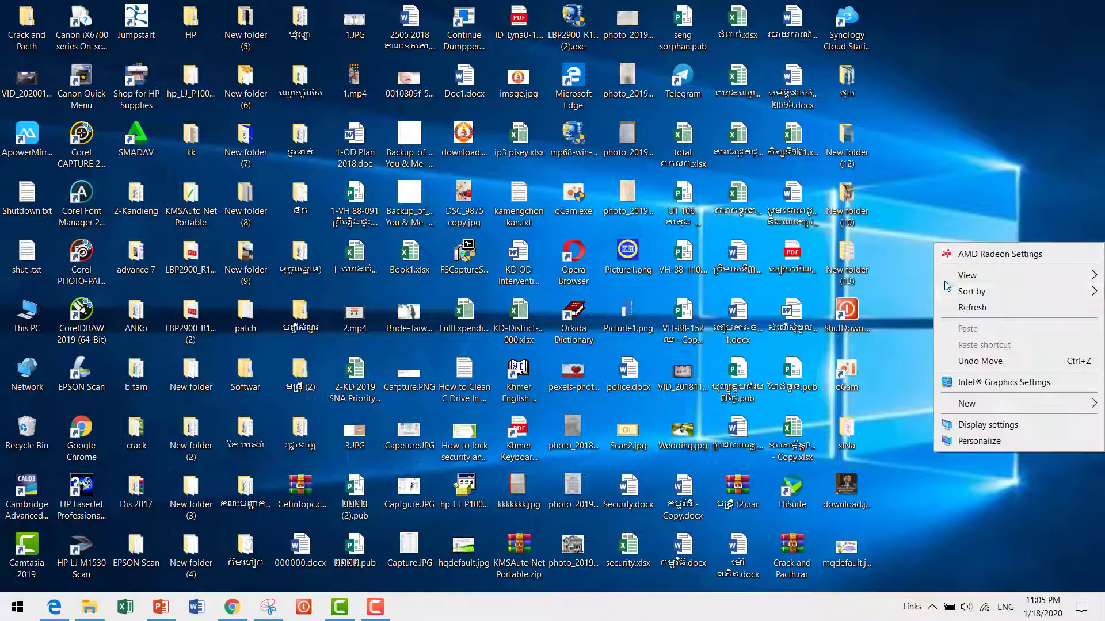
{"action": "left_click", "coordinate": [971, 308]}
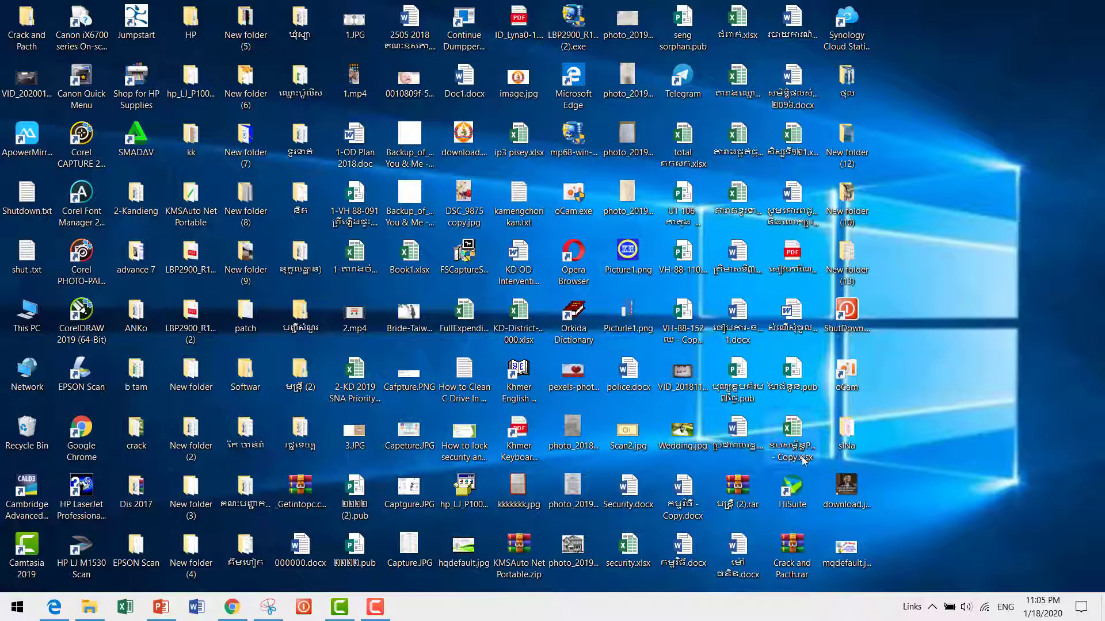
{"action": "right_click", "coordinate": [924, 332]}
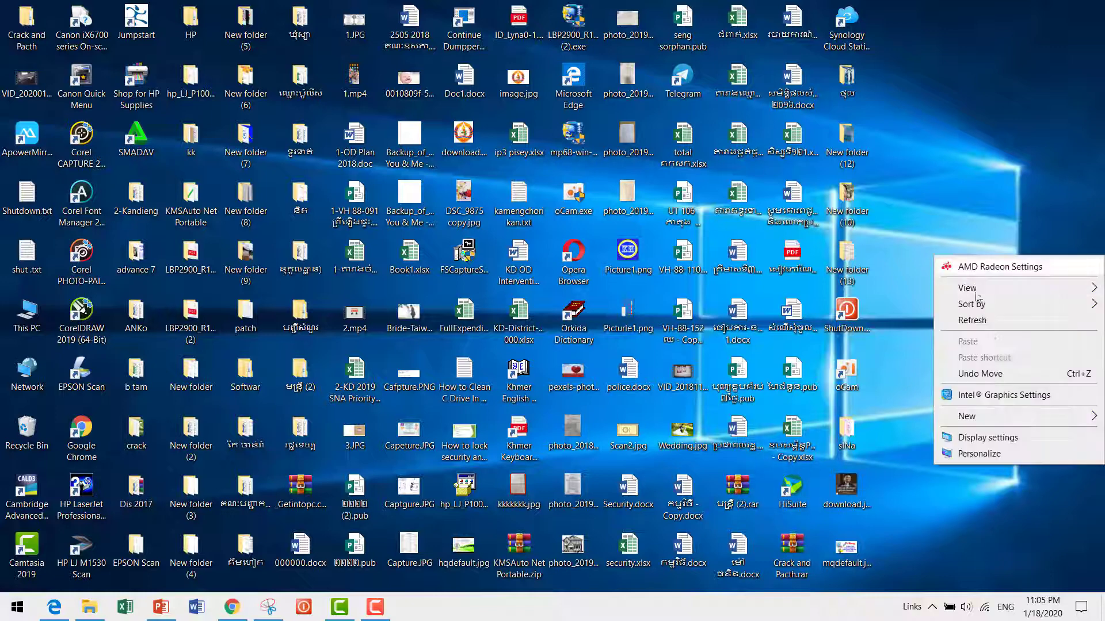
{"action": "left_click", "coordinate": [967, 320]}
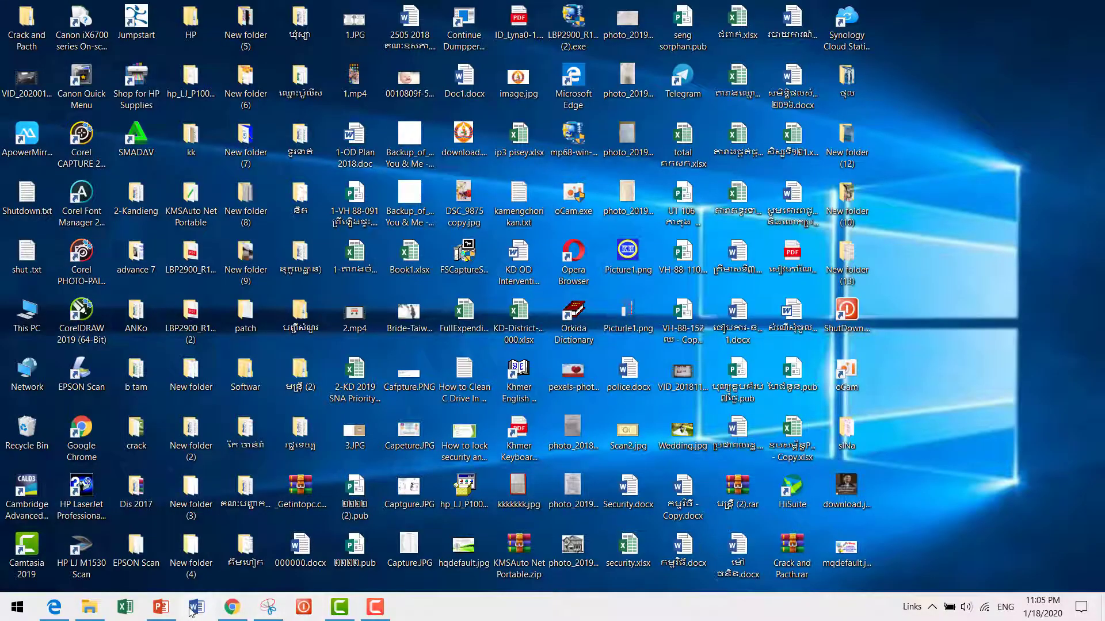
Switch to Chrome and view the header area of the KH Learning YouTube channel page.
{"action": "left_click", "coordinate": [236, 613]}
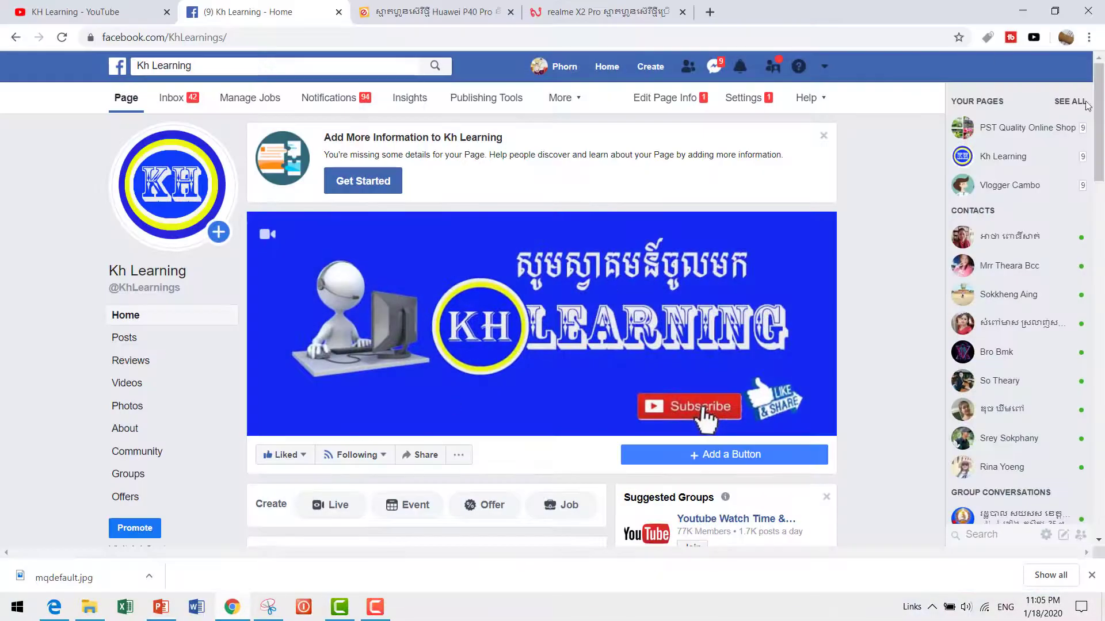
{"action": "mouse_move", "coordinate": [1100, 112]}
{"action": "left_mouse_down"}
{"action": "mouse_move", "coordinate": [1104, 145]}
{"action": "mouse_move", "coordinate": [1100, 110]}
{"action": "left_mouse_up"}
{"action": "left_click", "coordinate": [119, 6]}
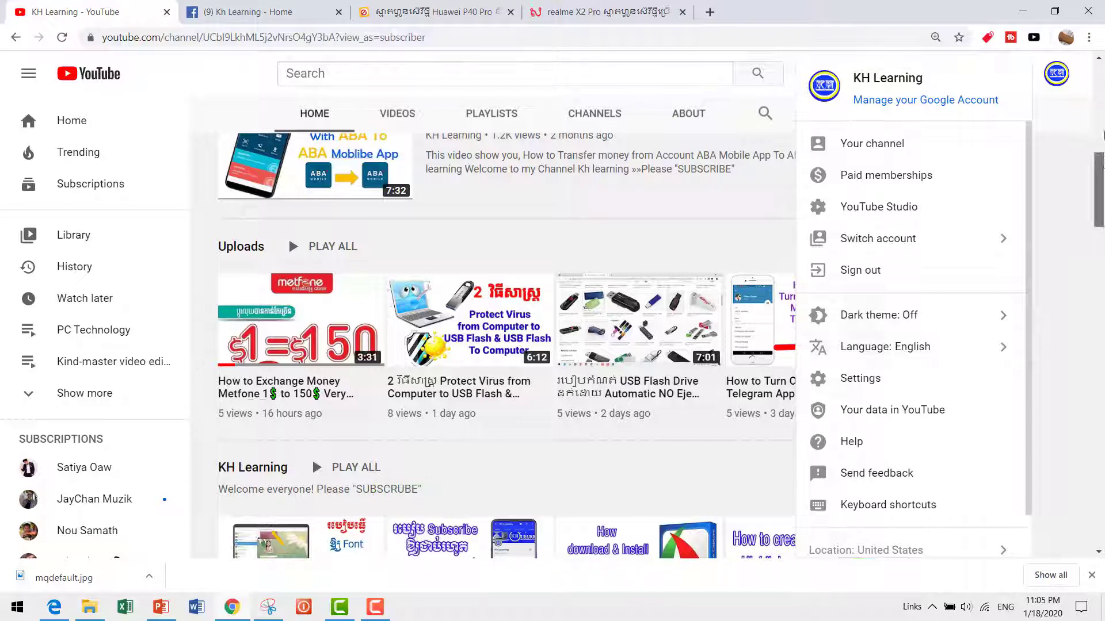
{"action": "left_click", "coordinate": [1077, 145]}
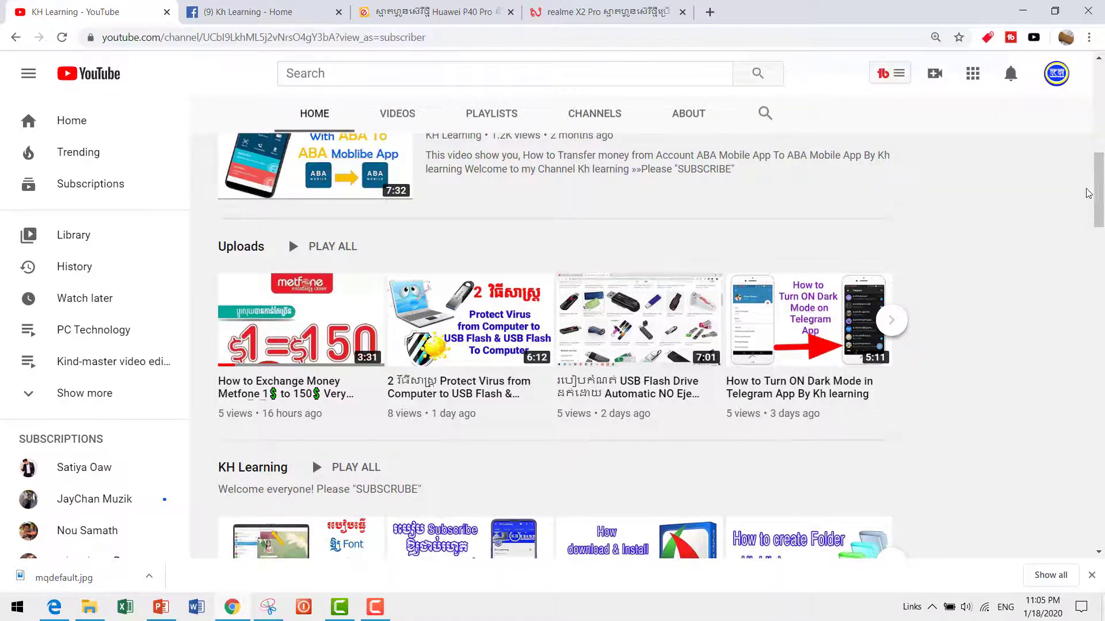
{"action": "left_click_drag", "start_coordinate": [1088, 194], "coordinate": [1088, 109]}
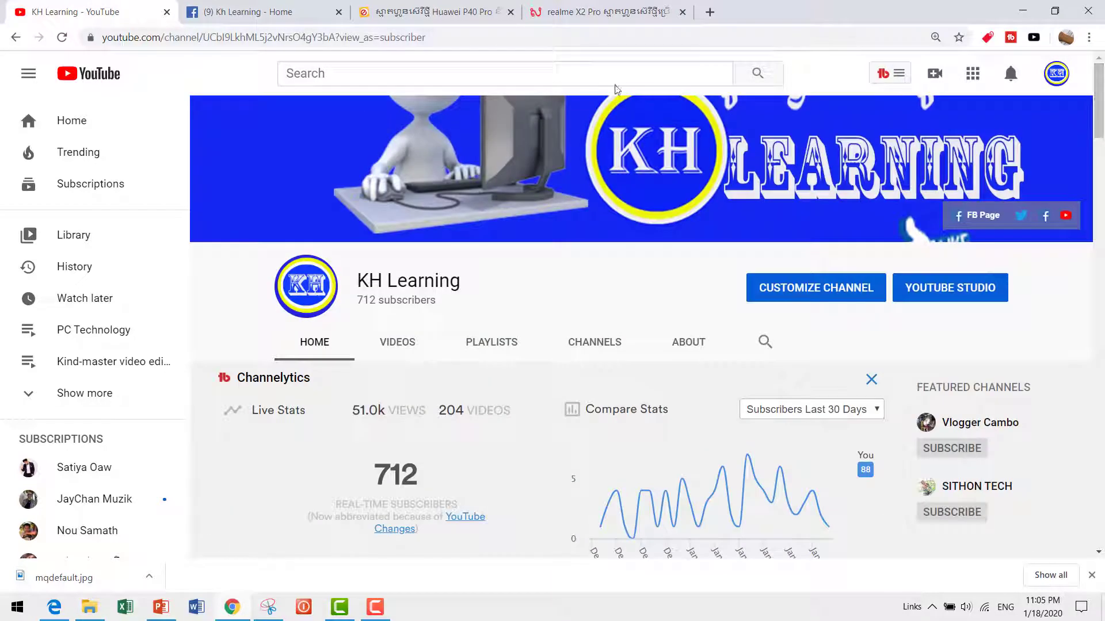
{"action": "left_click", "coordinate": [421, 75]}
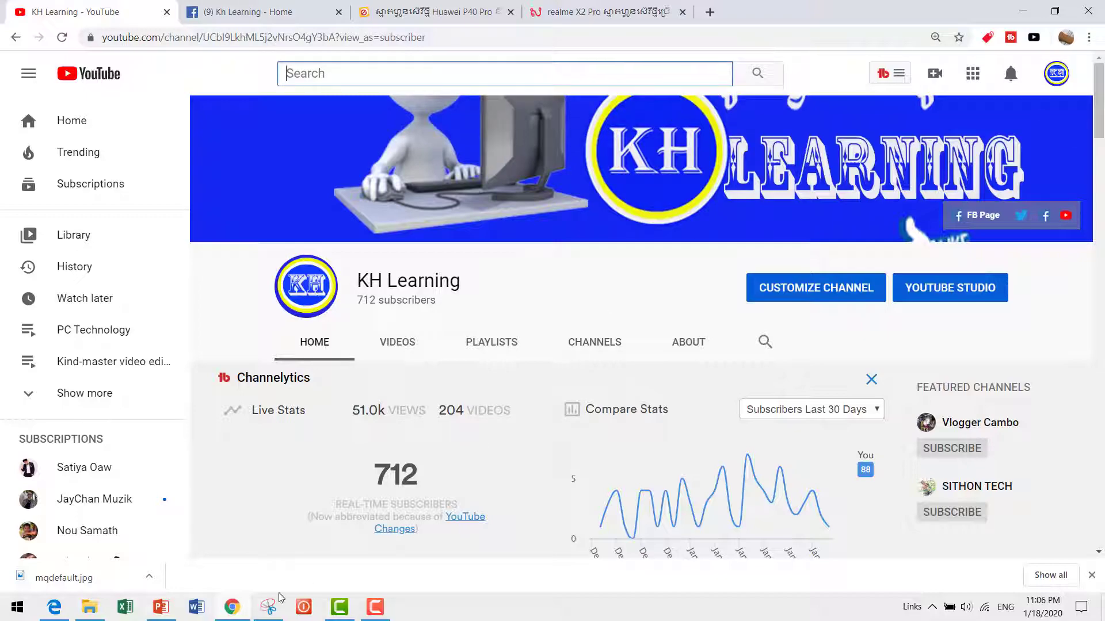
Switch to Edge and search YouTube for "kh learning".
{"action": "left_click", "coordinate": [54, 607]}
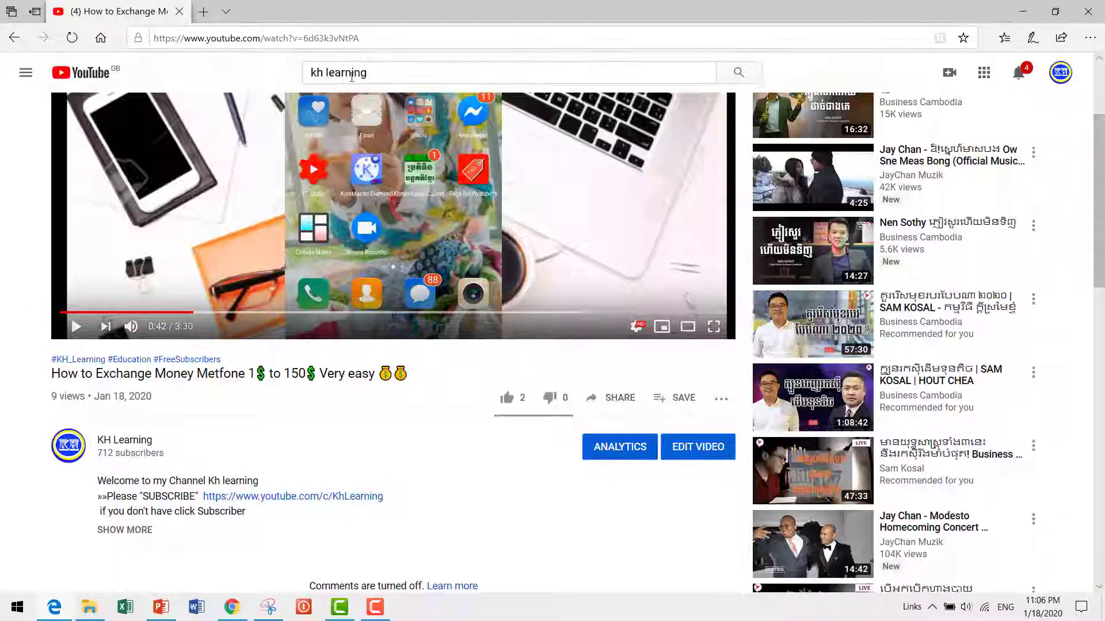
{"action": "left_click", "coordinate": [737, 73]}
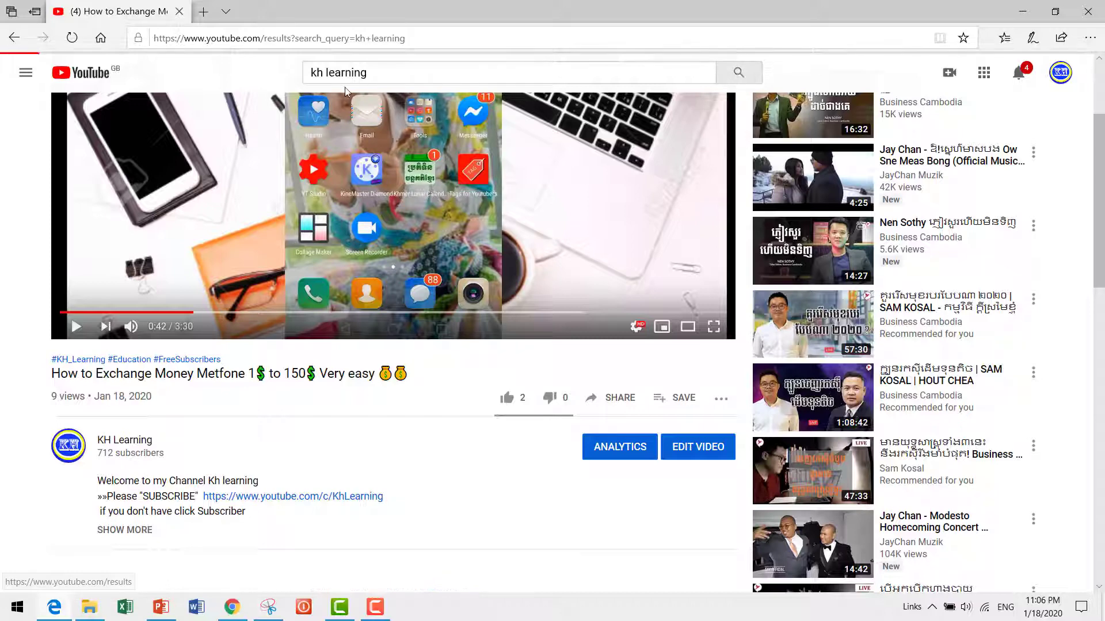
{"action": "left_click", "coordinate": [392, 75]}
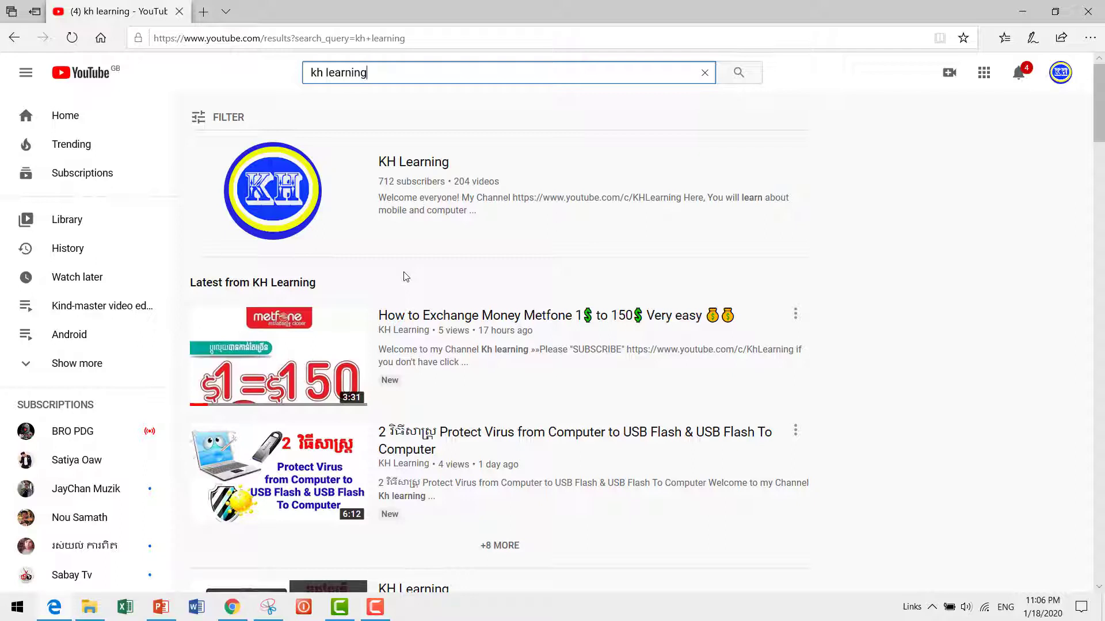
Return to the Kh Learning Facebook page in Chrome and set its news feed following preference to See First.
{"action": "left_click", "coordinate": [232, 610]}
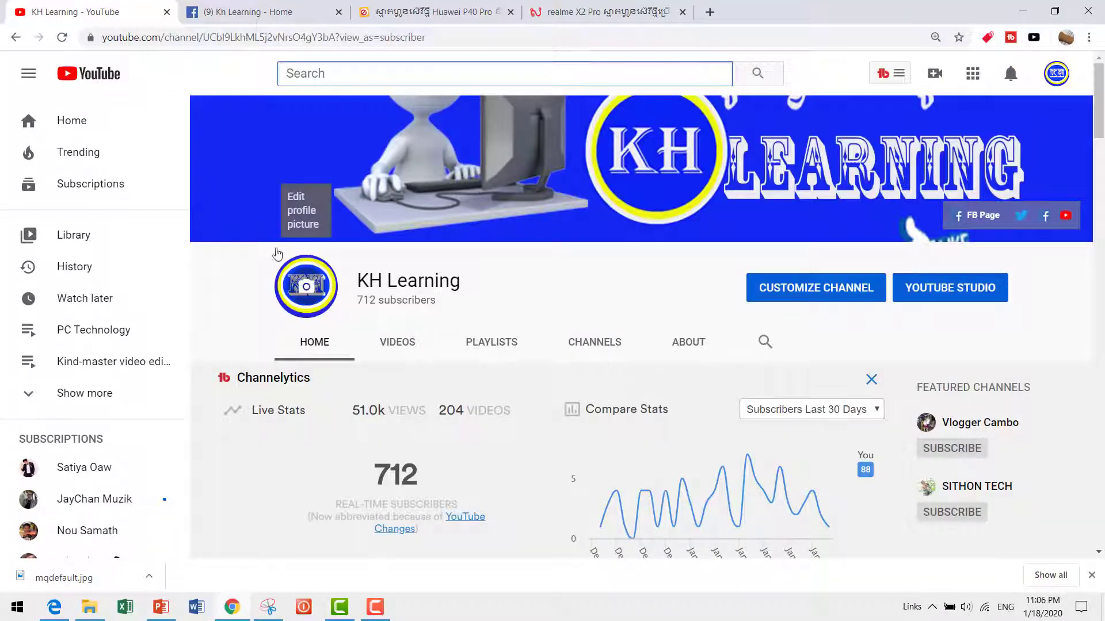
{"action": "left_click", "coordinate": [275, 6]}
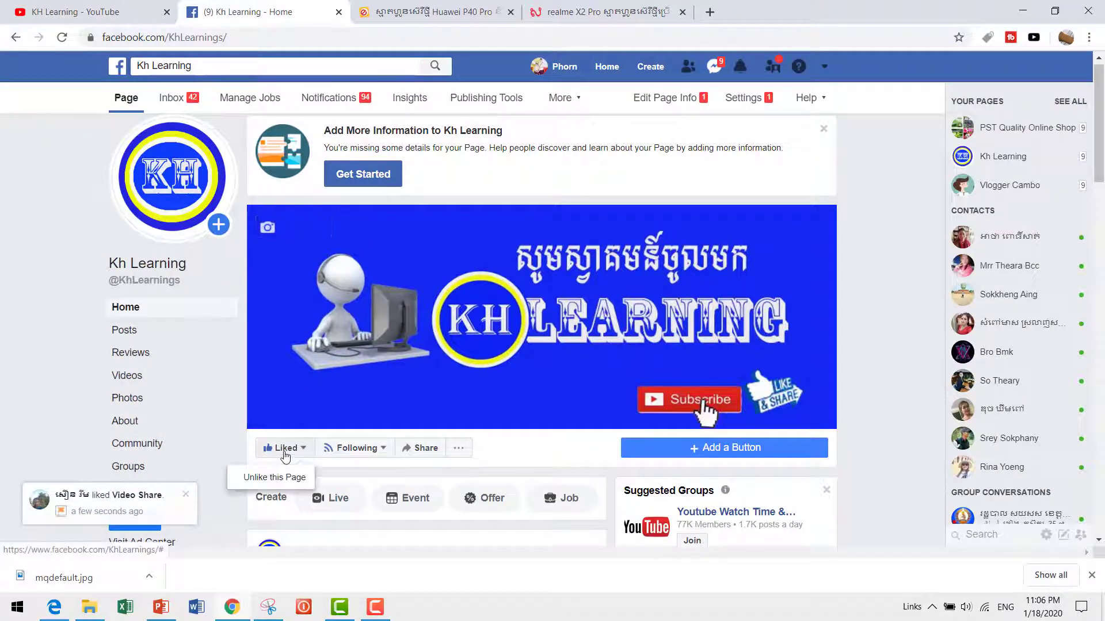
{"action": "mouse_move", "coordinate": [364, 451]}
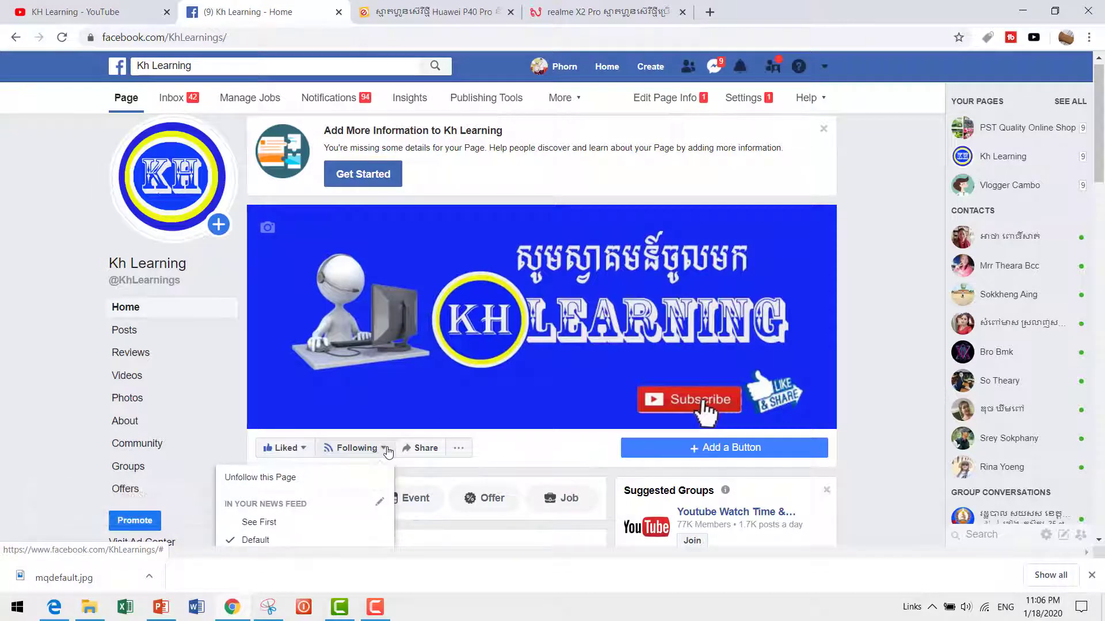
{"action": "left_click", "coordinate": [386, 451]}
{"action": "left_click", "coordinate": [384, 455]}
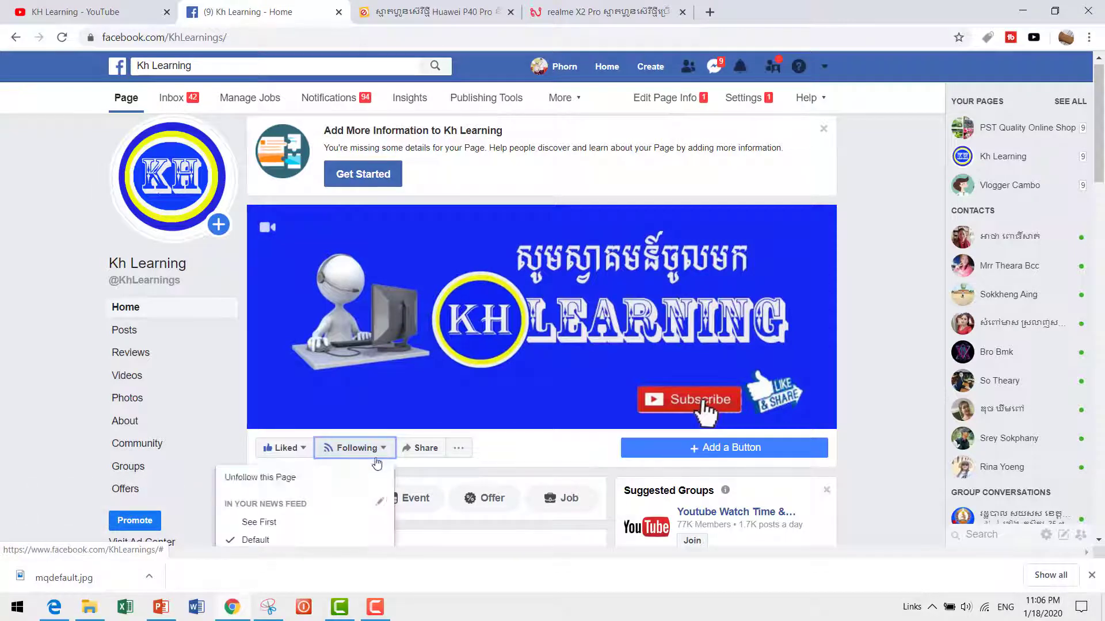
{"action": "left_click", "coordinate": [290, 524]}
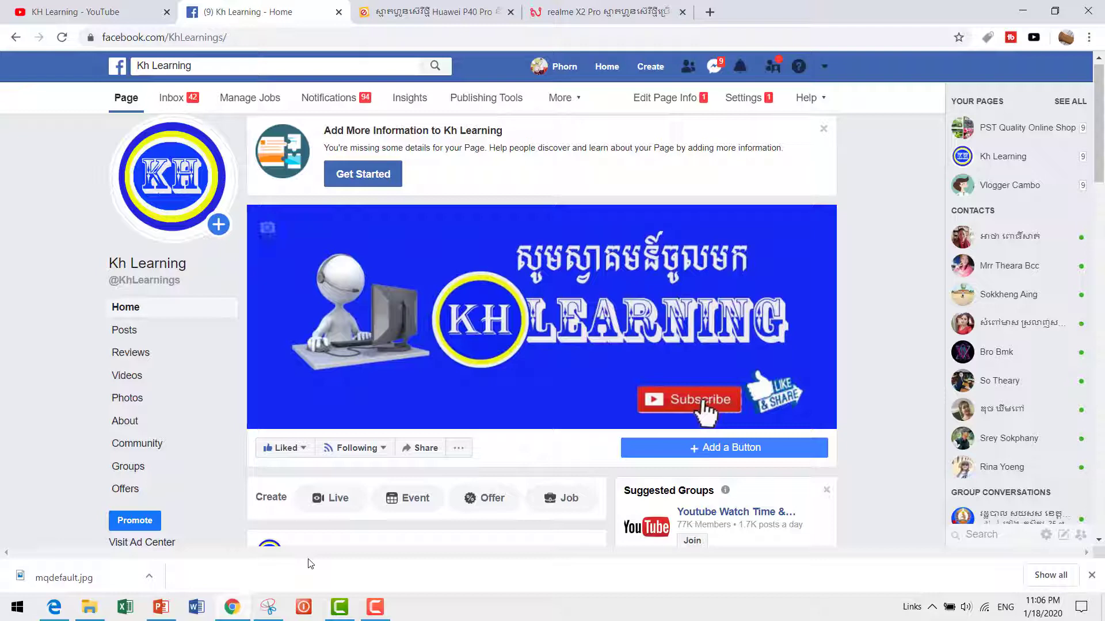
{"action": "mouse_move", "coordinate": [375, 613]}
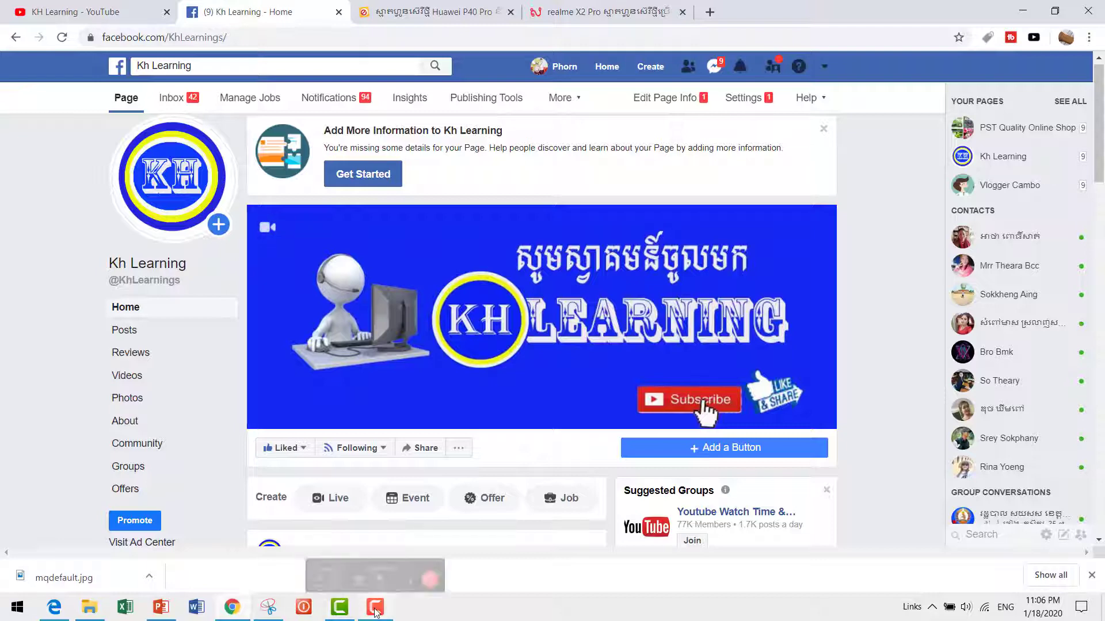